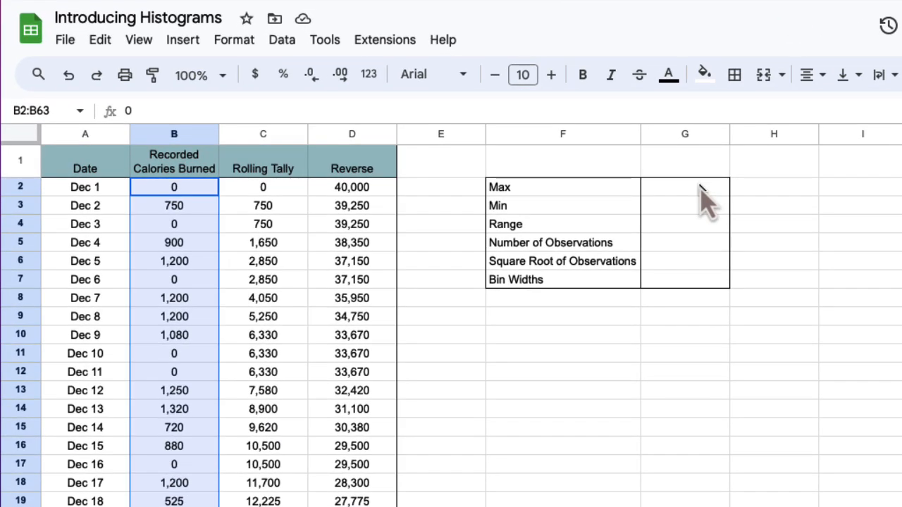
# Step: Enter a formula in the Max cell computing the maximum of column B, the recorded calories burned
pyautogui.click(699, 189)
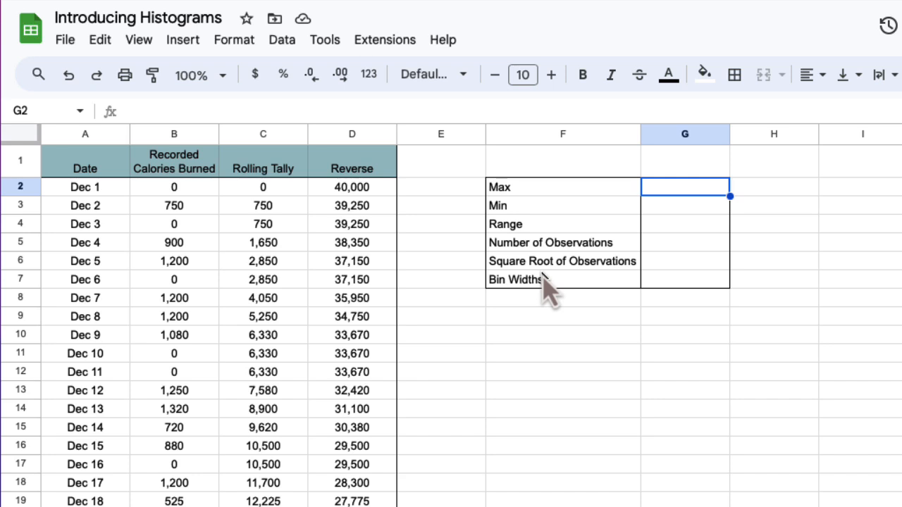
pyautogui.write('=')
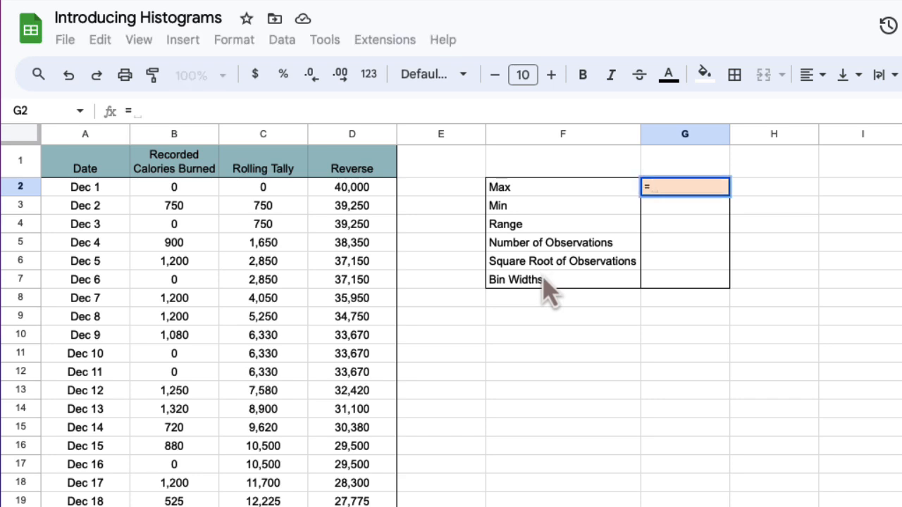
pyautogui.write('max(')
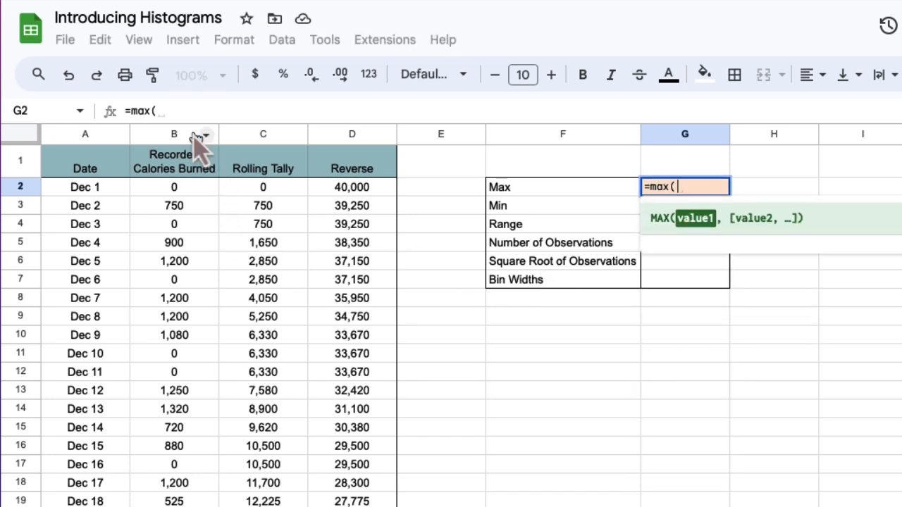
pyautogui.click(199, 136)
pyautogui.write(')')
pyautogui.press('Return')
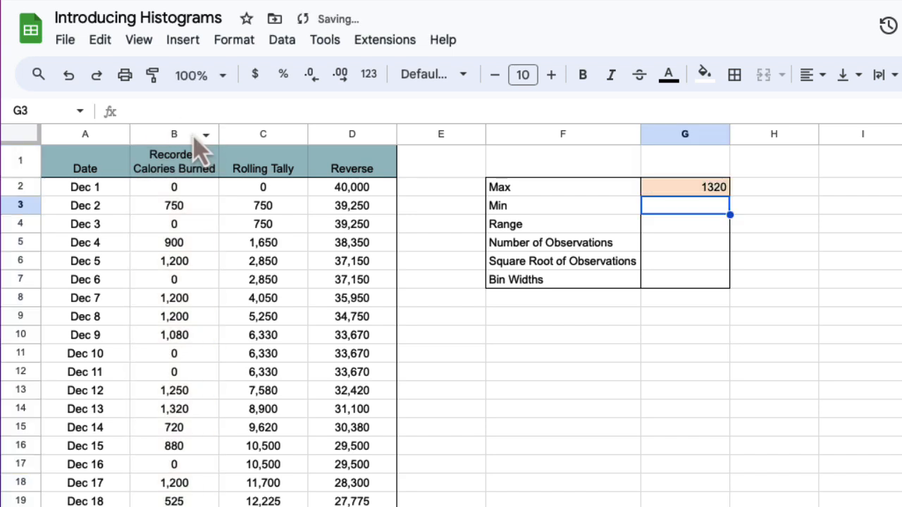
# Step: Enter a formula in the Min cell computing the minimum of column B
pyautogui.write('=min(')
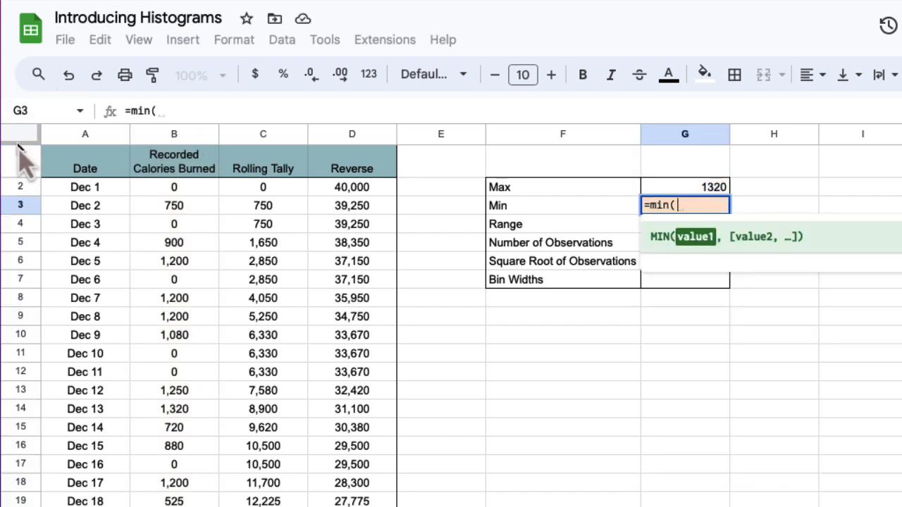
pyautogui.click(159, 138)
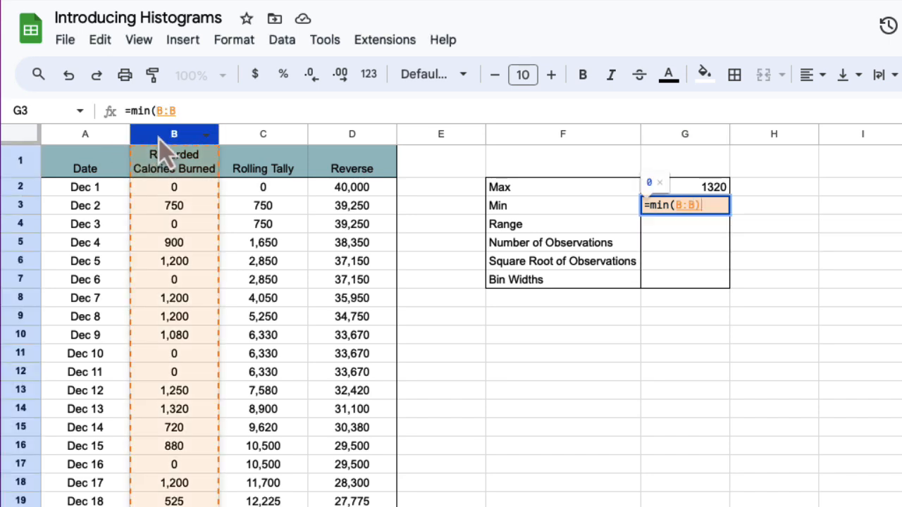
pyautogui.press('Return')
# Step: Compute the range as the Max cell minus the Min cell with a formula (=G2-G3)
pyautogui.write('=')
pyautogui.press('Up')
pyautogui.press('Up')
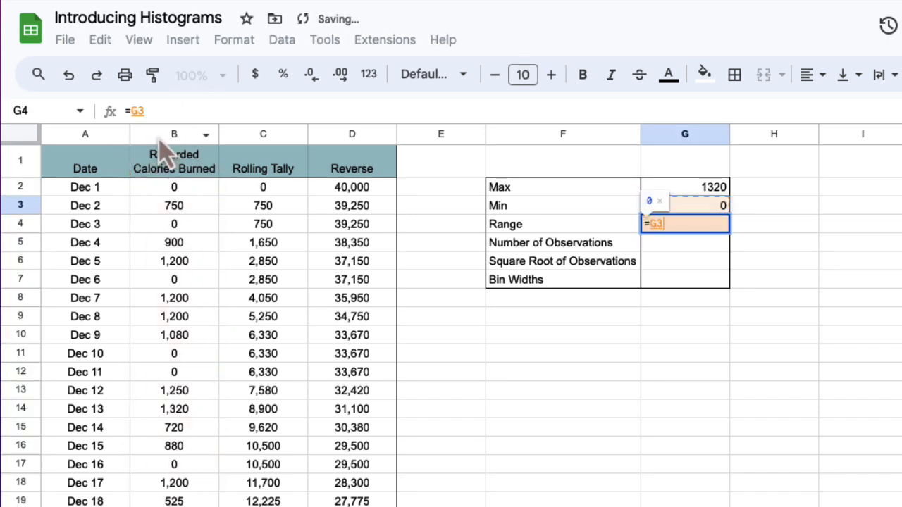
pyautogui.write('-')
pyautogui.press('Up')
pyautogui.press('Return')
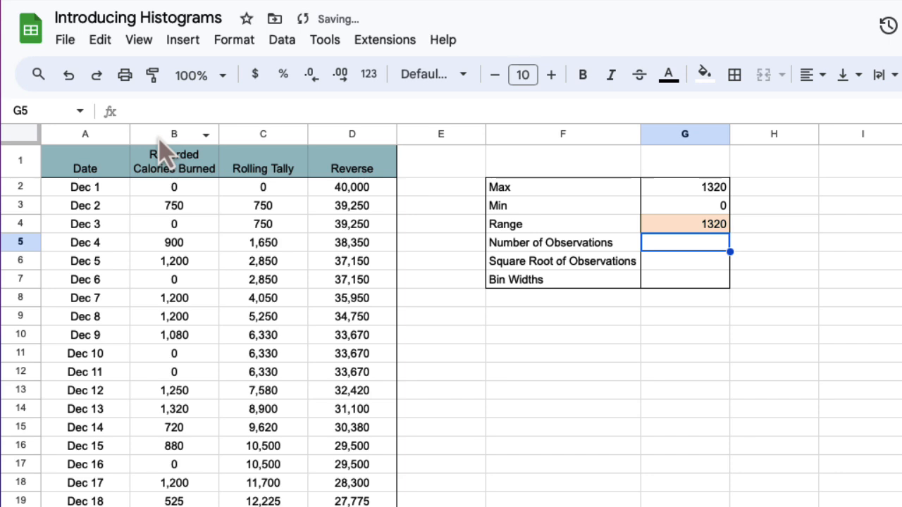
# Step: Enter a COUNT formula over column B as the number of observations
pyautogui.write('=count(')
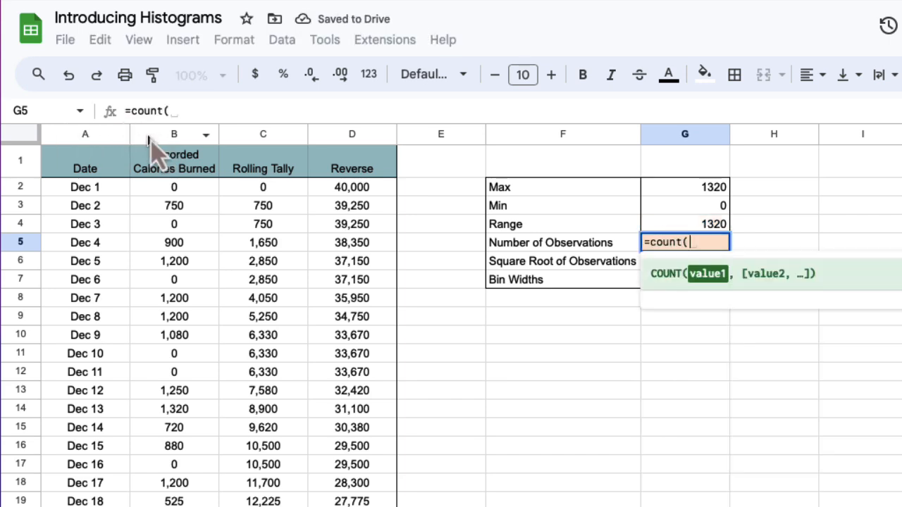
pyautogui.click(152, 135)
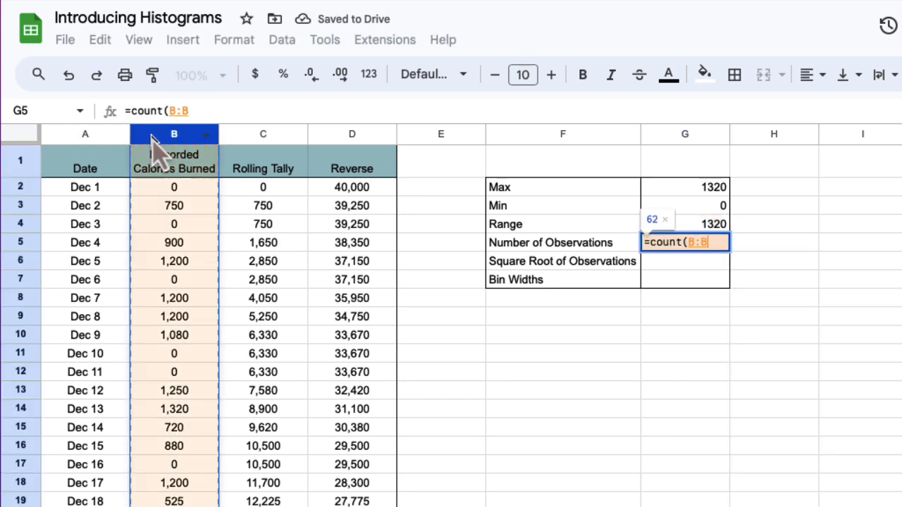
pyautogui.press('Return')
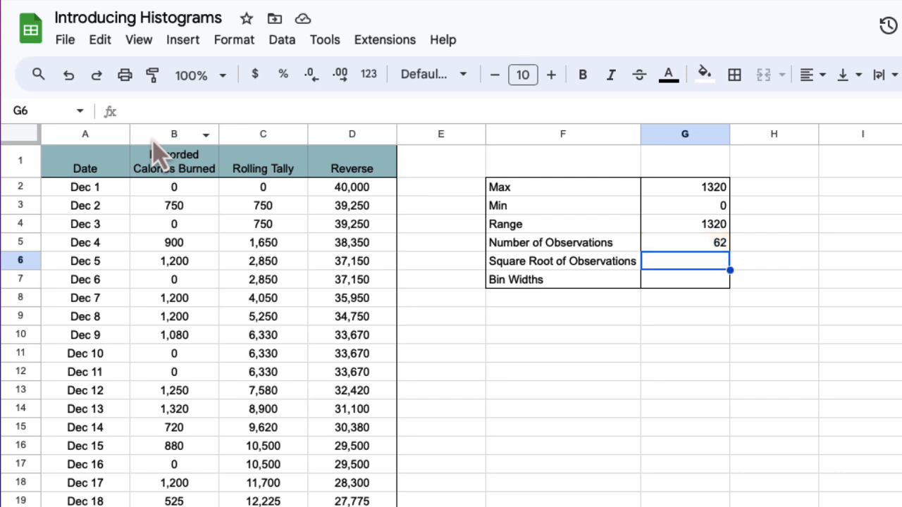
# Step: Enter =round(sqrt(G5)) in the Square Root of Observations cell
pyautogui.write('=')
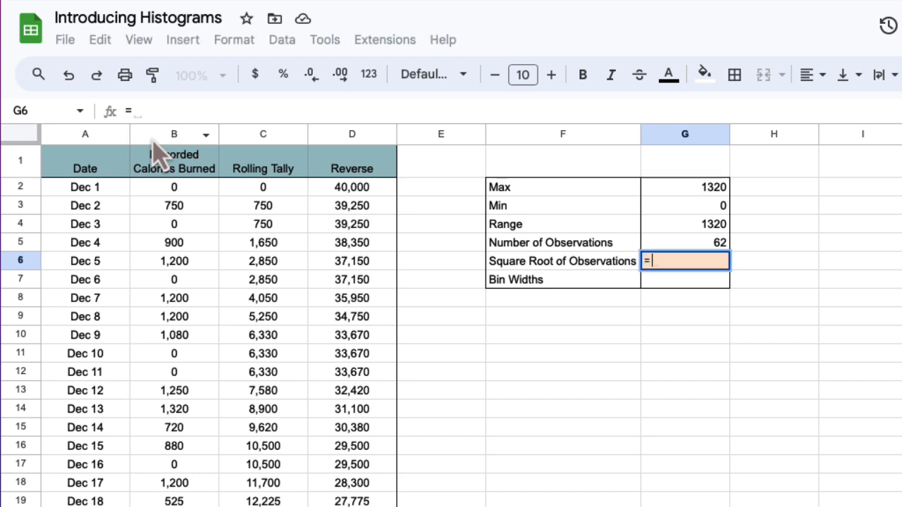
pyautogui.write('round(')
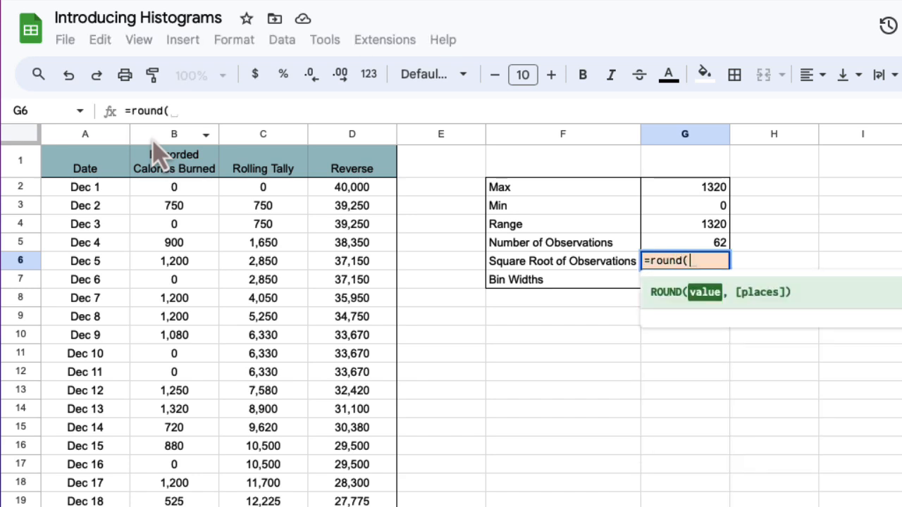
pyautogui.write('sqrt(')
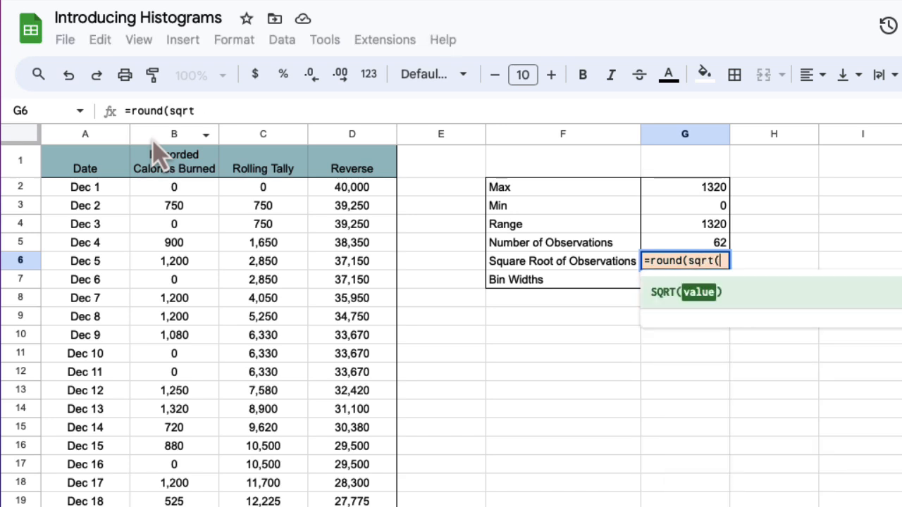
pyautogui.write('G5))')
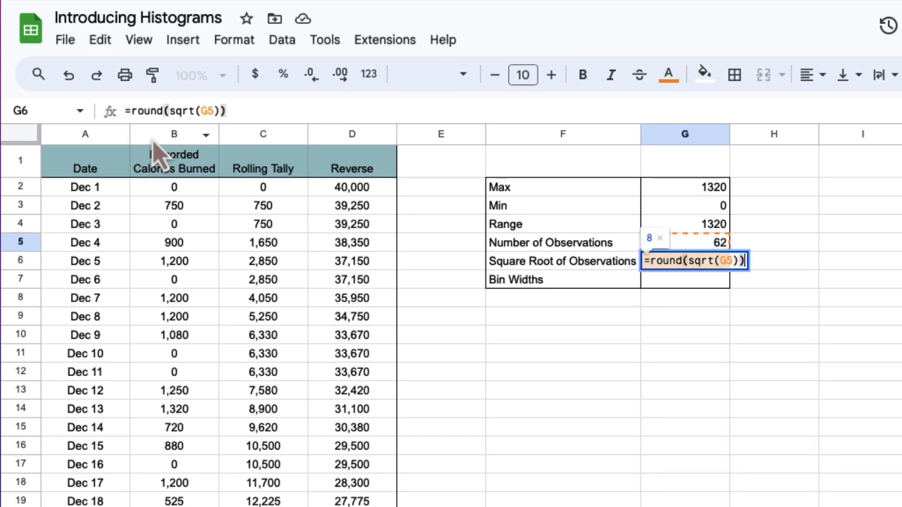
pyautogui.press('Return')
pyautogui.press('Up')
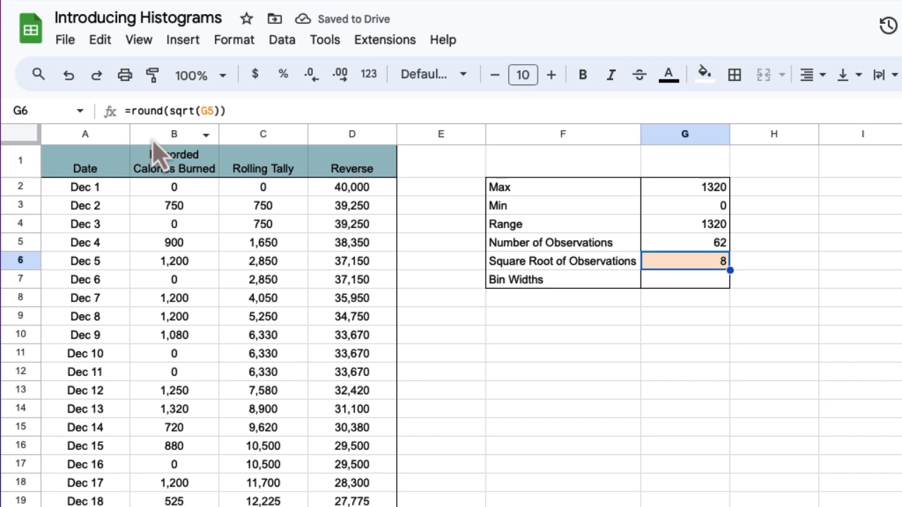
# Step: Compute bin widths as the range divided by the square root of observations (=G4/G6)
pyautogui.press('Down')
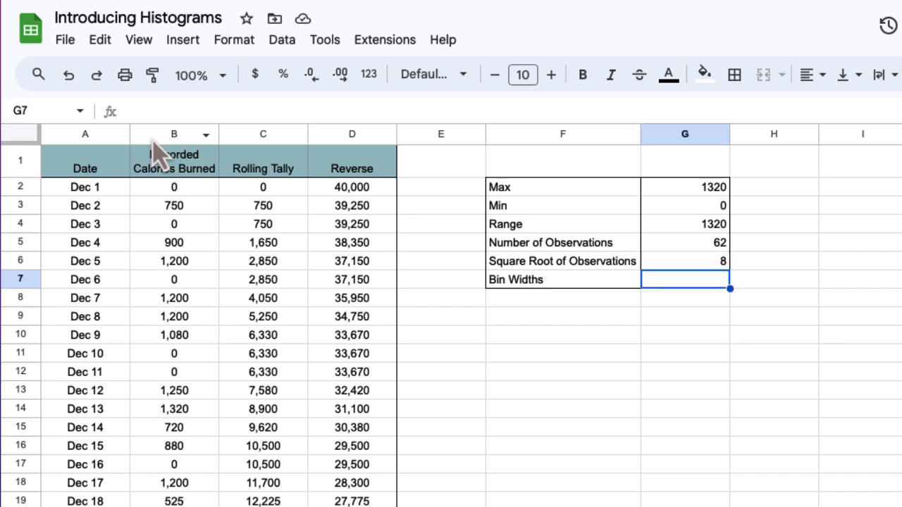
pyautogui.write('=')
pyautogui.press('Up')
pyautogui.press('Up')
pyautogui.press('Up')
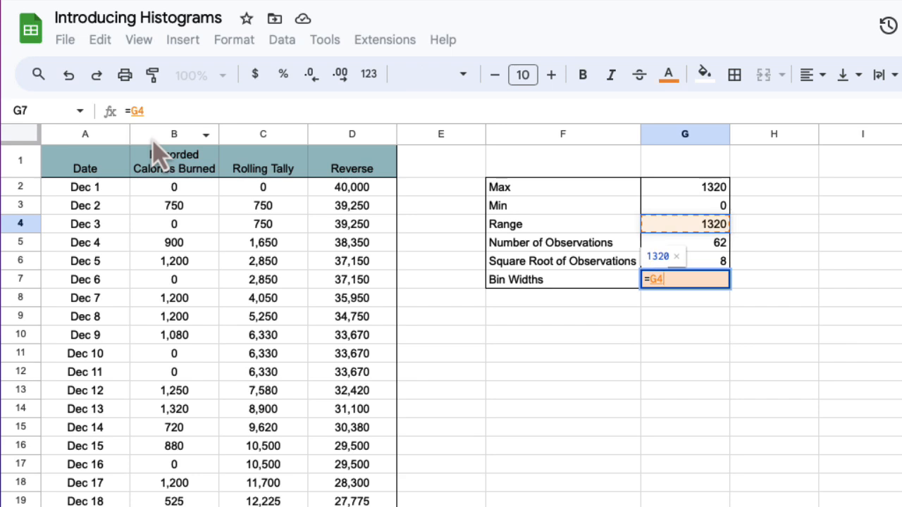
pyautogui.write('/')
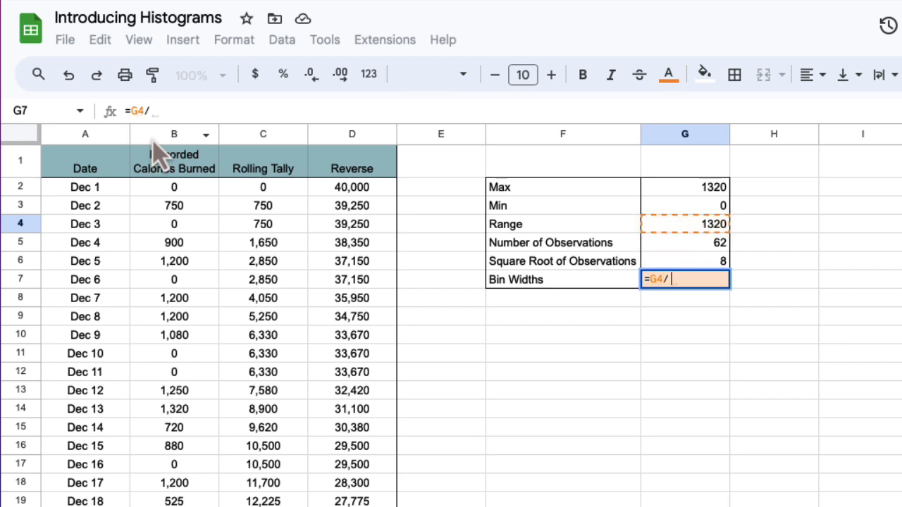
pyautogui.press('Up')
pyautogui.press('Return')
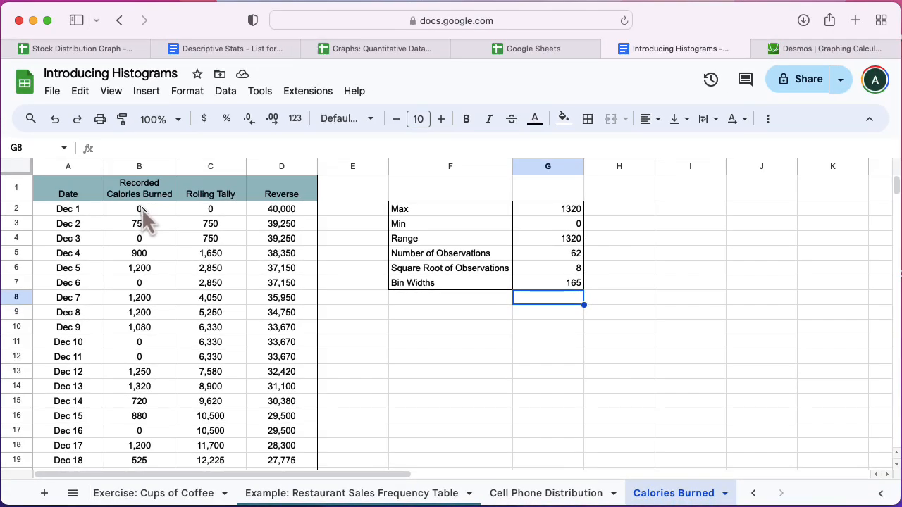
# Step: Select the calories data B2:B63 and insert a chart from it
pyautogui.moveTo(153, 209); pyautogui.dragTo(162, 327)
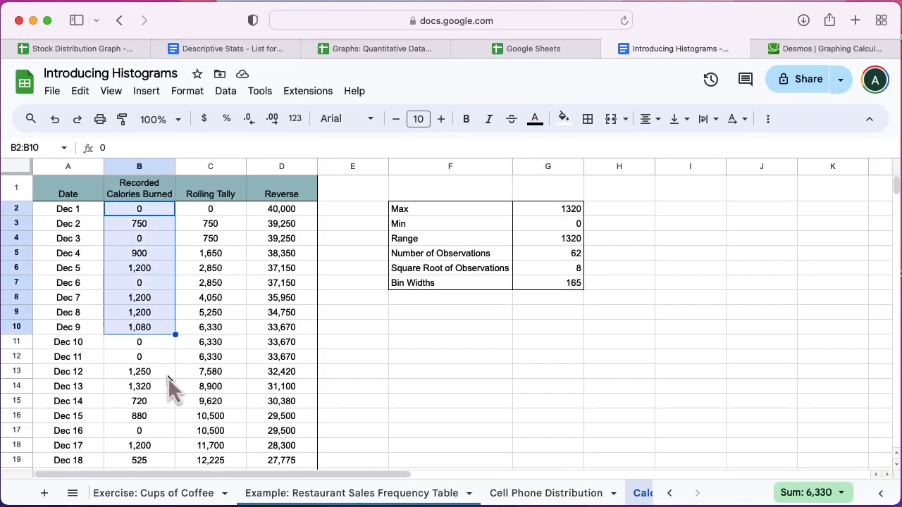
pyautogui.scroll(-8, 168, 378)
pyautogui.scroll(-10, 168, 378)
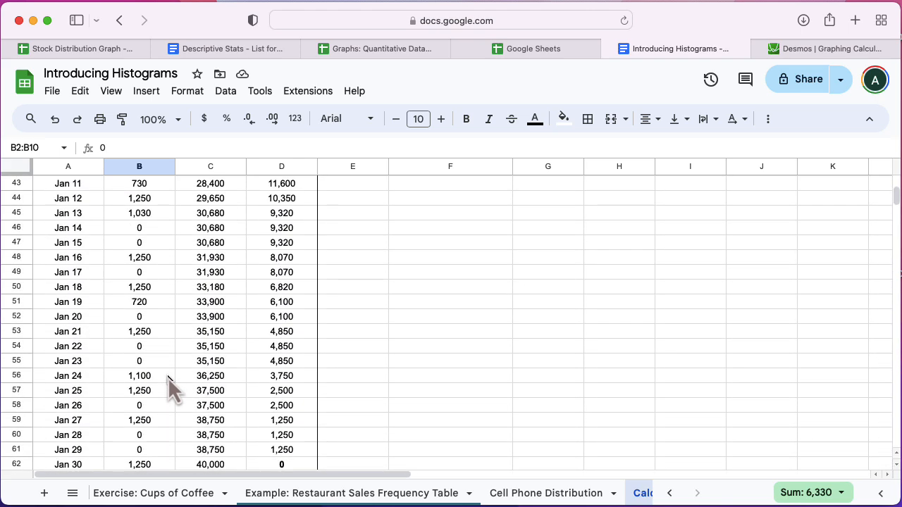
pyautogui.keyDown('shift'); pyautogui.click(157, 355); pyautogui.keyUp('shift')
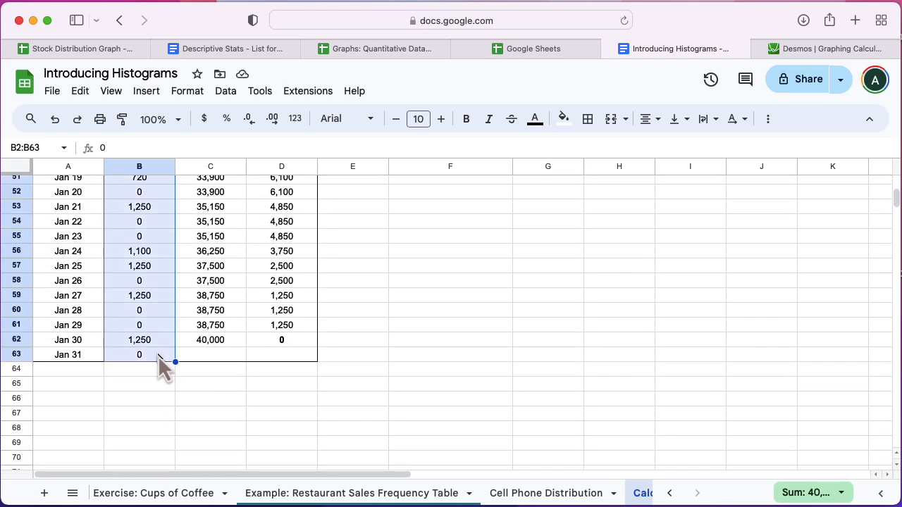
pyautogui.scroll(20, 431, 325)
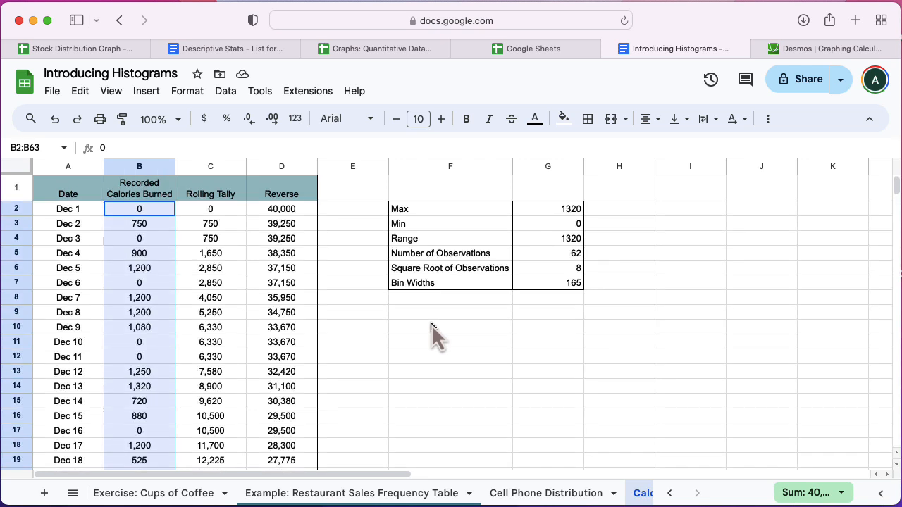
pyautogui.click(148, 95)
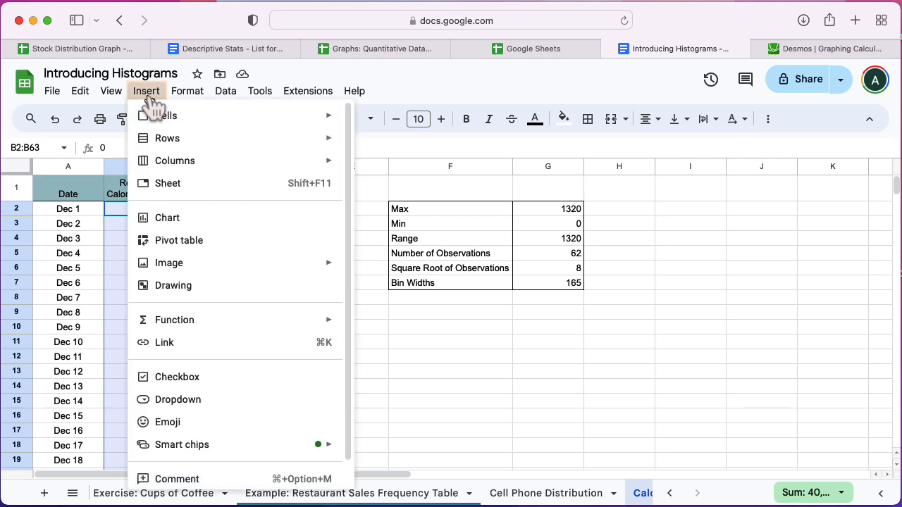
pyautogui.click(211, 231)
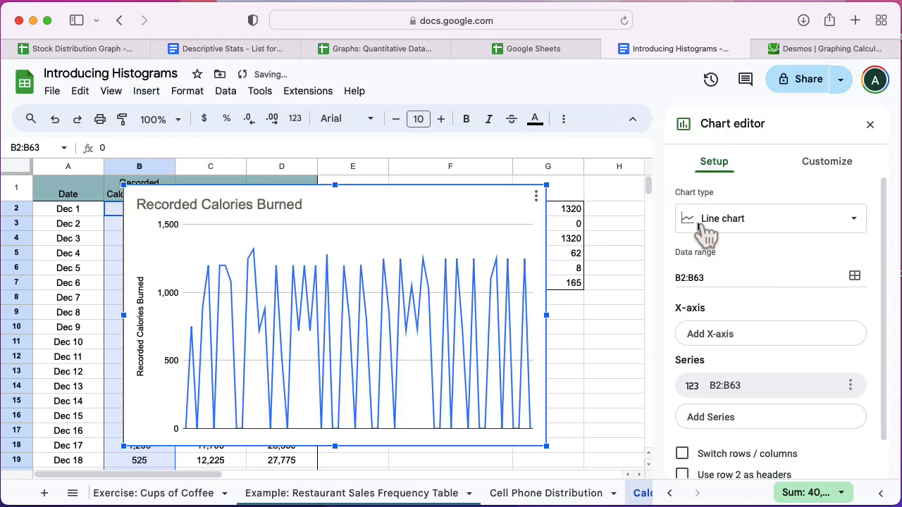
# Step: Change the chart type from Line chart to Histogram chart
pyautogui.click(711, 232)
pyautogui.scroll(-5, 736, 374)
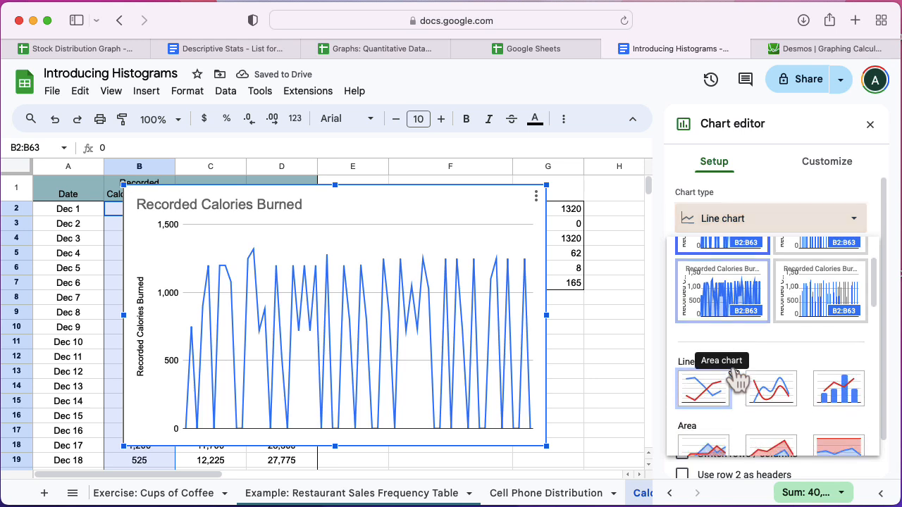
pyautogui.scroll(-3, 736, 373)
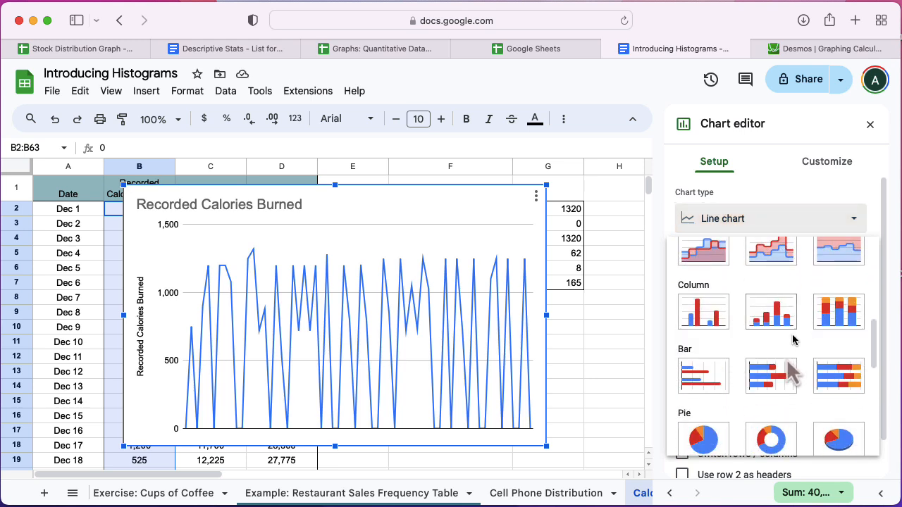
pyautogui.scroll(-2, 791, 367)
pyautogui.scroll(-4, 791, 366)
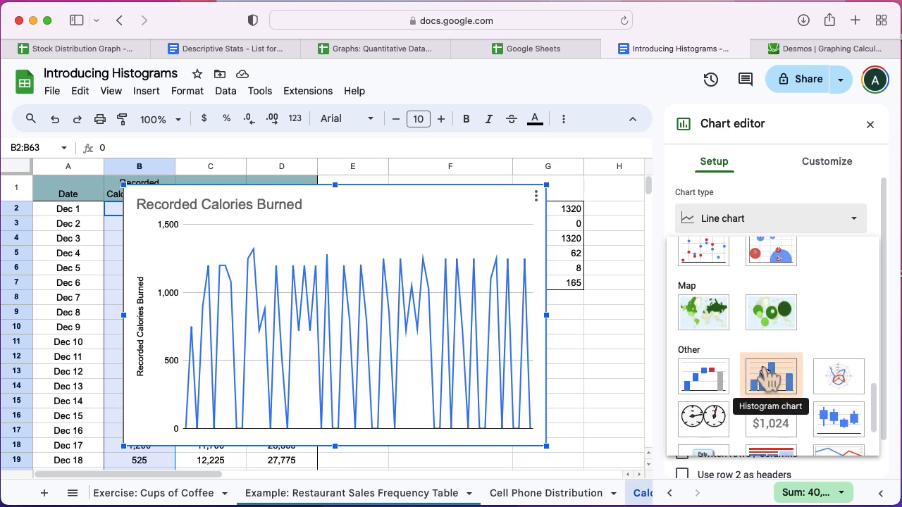
pyautogui.click(770, 386)
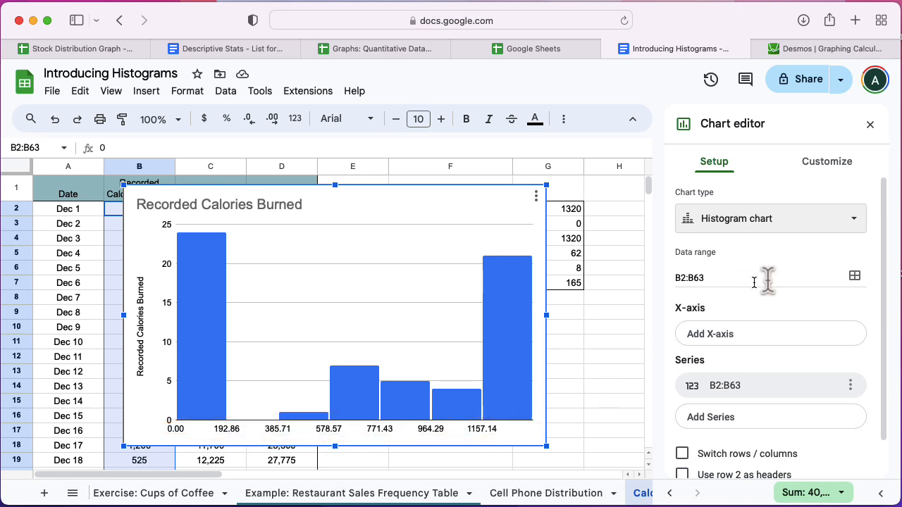
# Step: Set the histogram's horizontal axis minimum to 0 and maximum to 1500
pyautogui.scroll(-2, 757, 271)
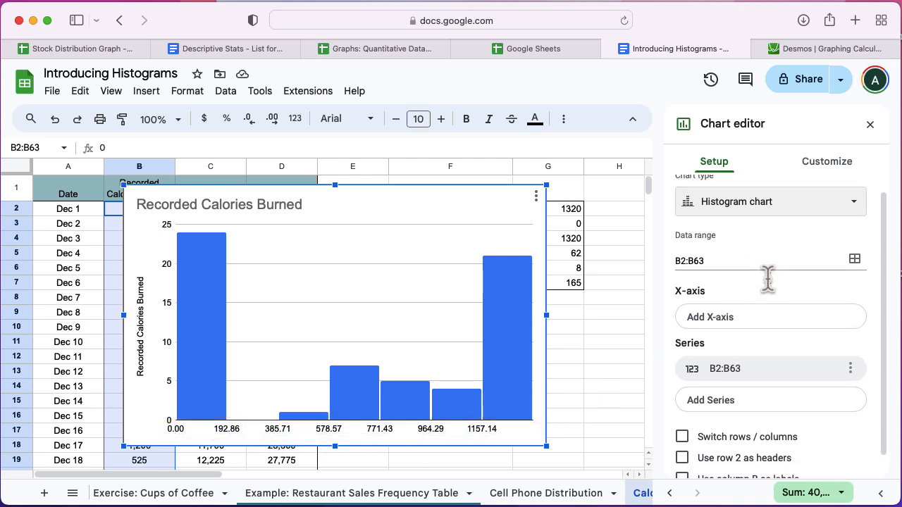
pyautogui.click(827, 164)
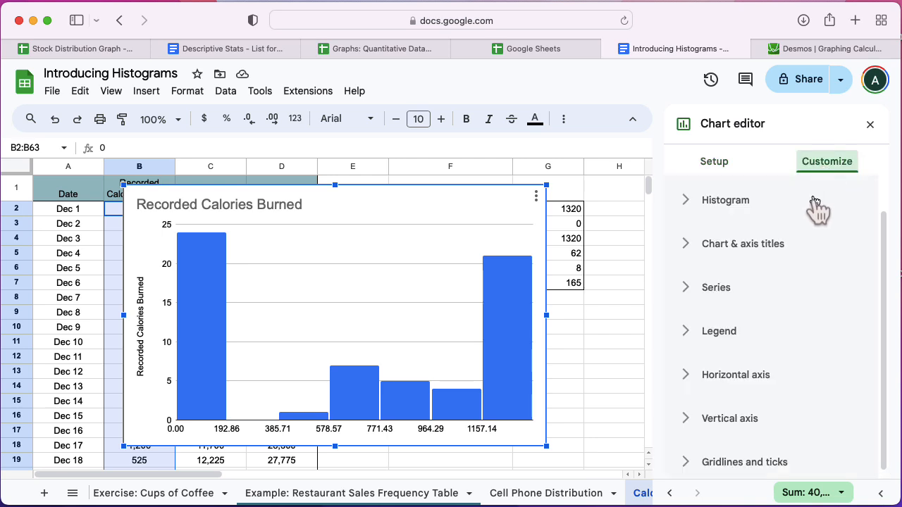
pyautogui.click(739, 379)
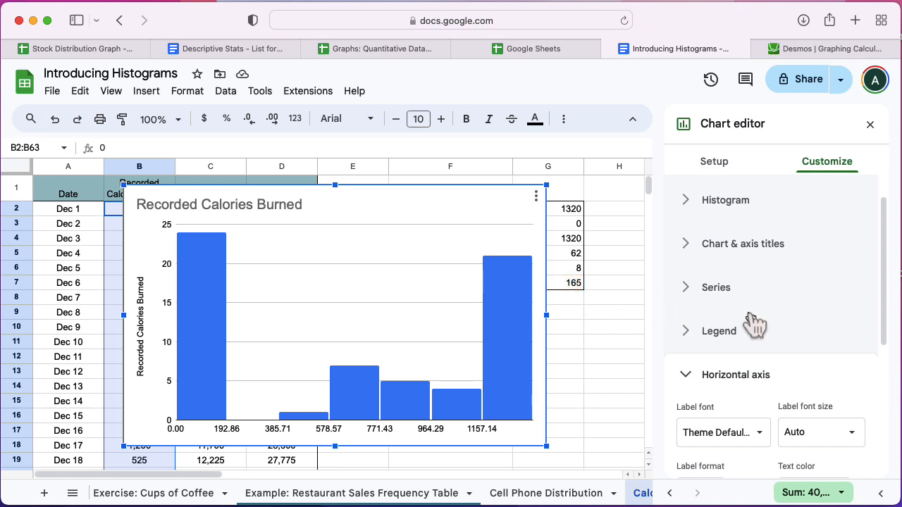
pyautogui.scroll(-3, 784, 326)
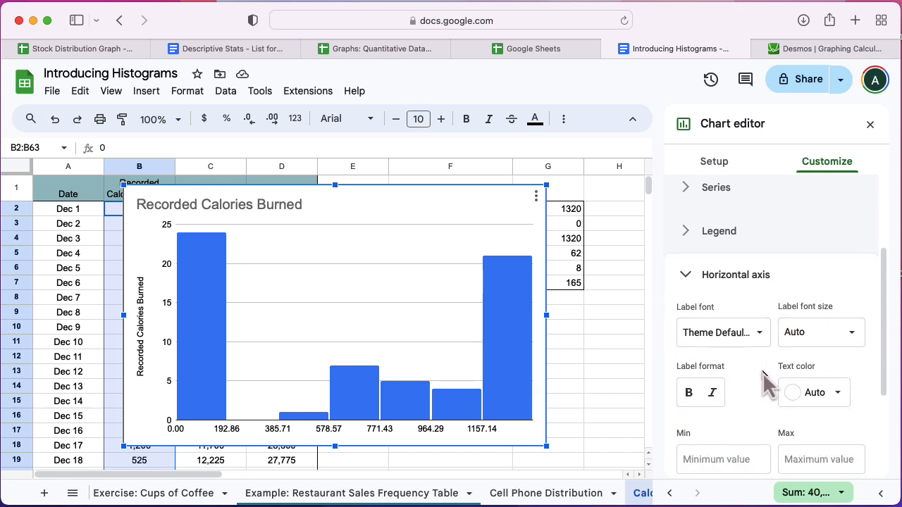
pyautogui.scroll(-1, 745, 408)
pyautogui.click(717, 436)
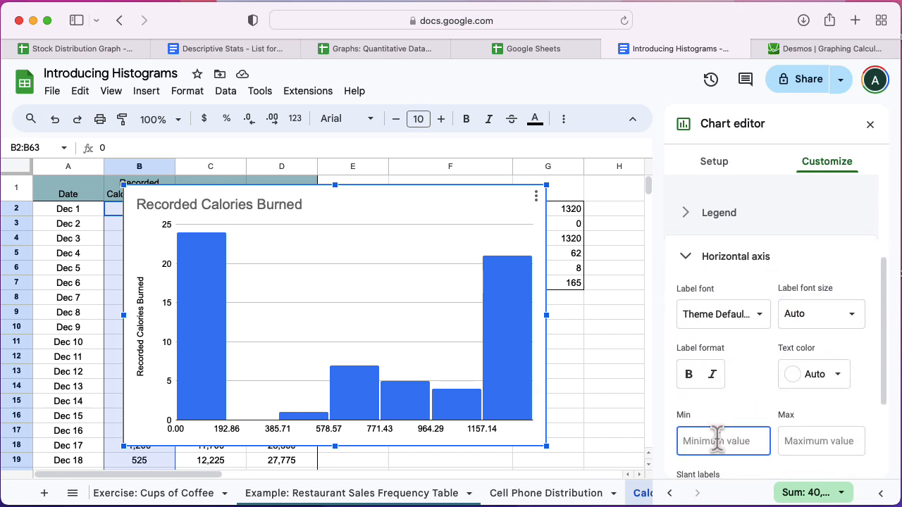
pyautogui.write('0')
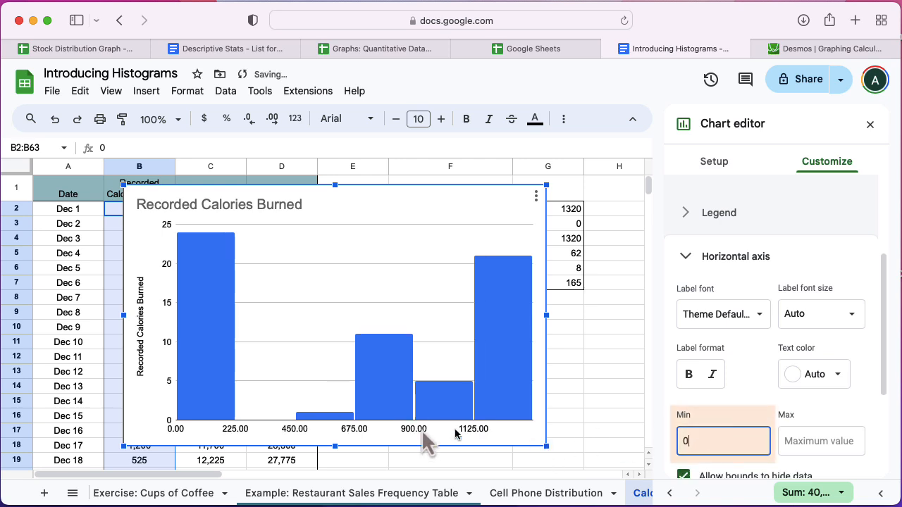
pyautogui.click(821, 444)
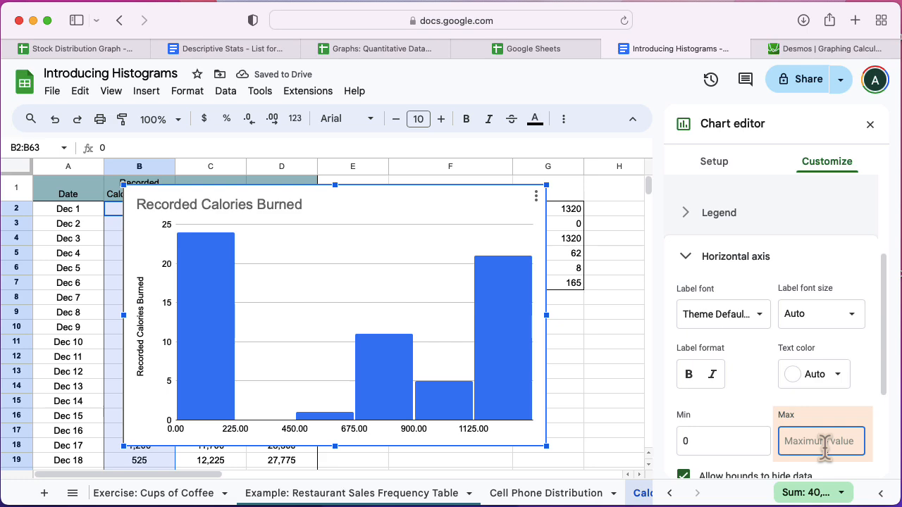
pyautogui.write('1500')
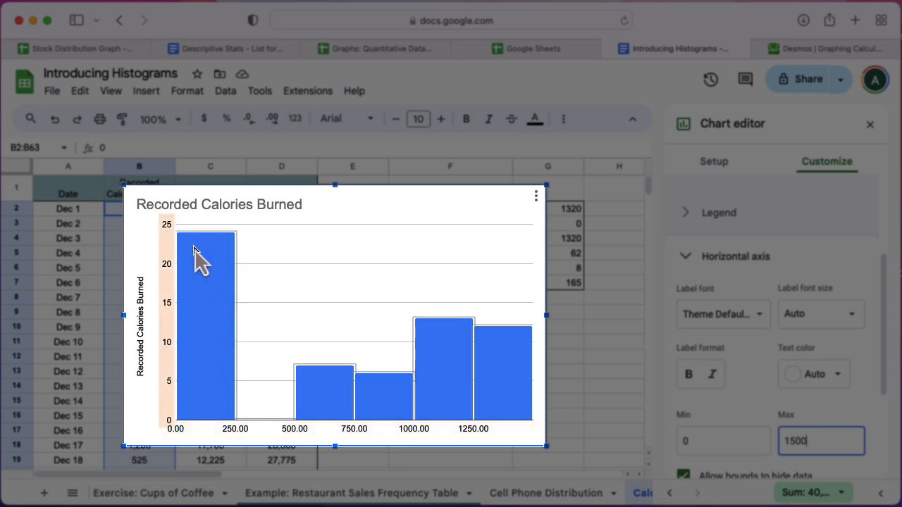
pyautogui.scroll(4, 796, 225)
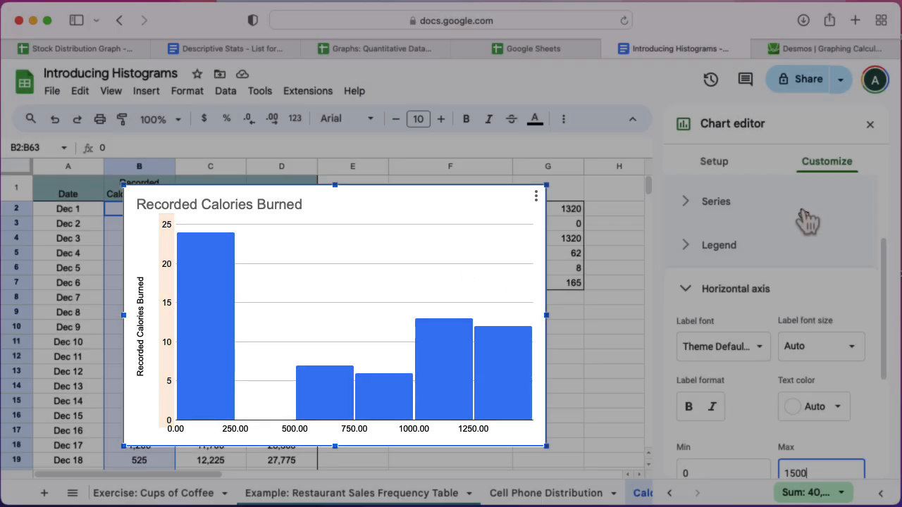
pyautogui.click(763, 244)
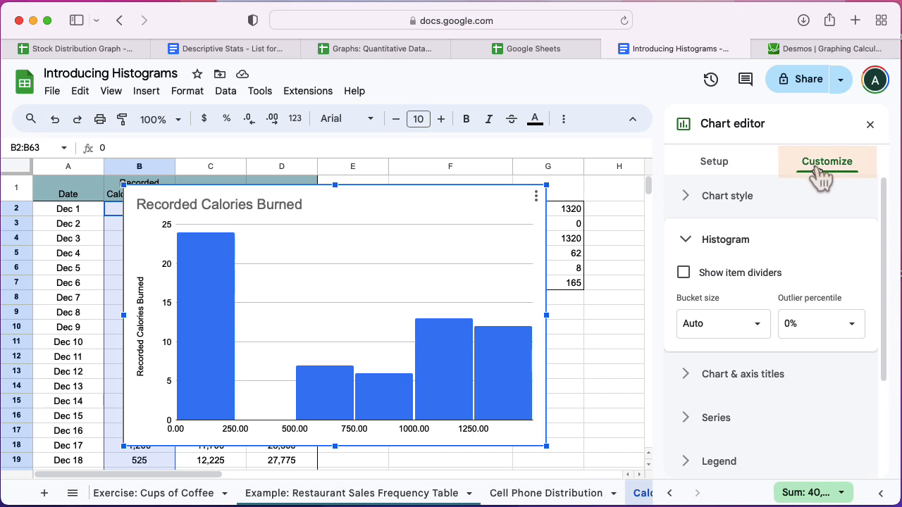
pyautogui.click(743, 279)
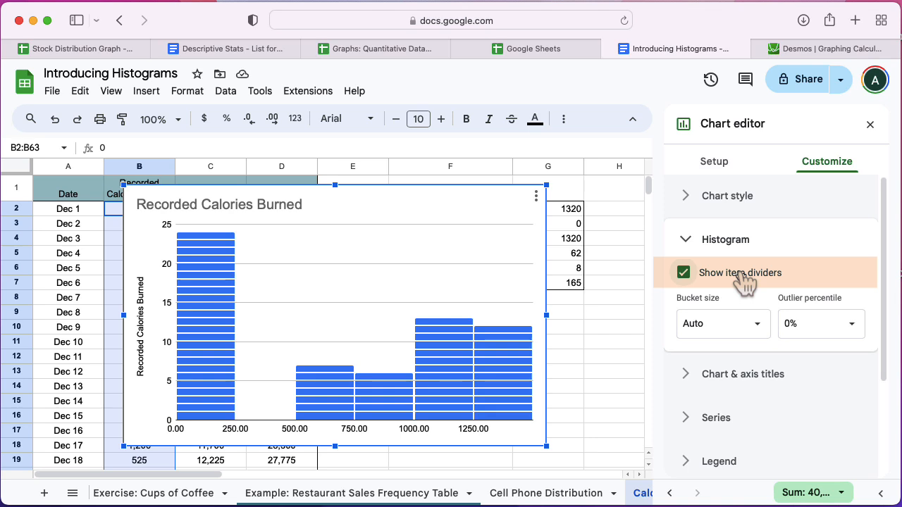
pyautogui.click(744, 279)
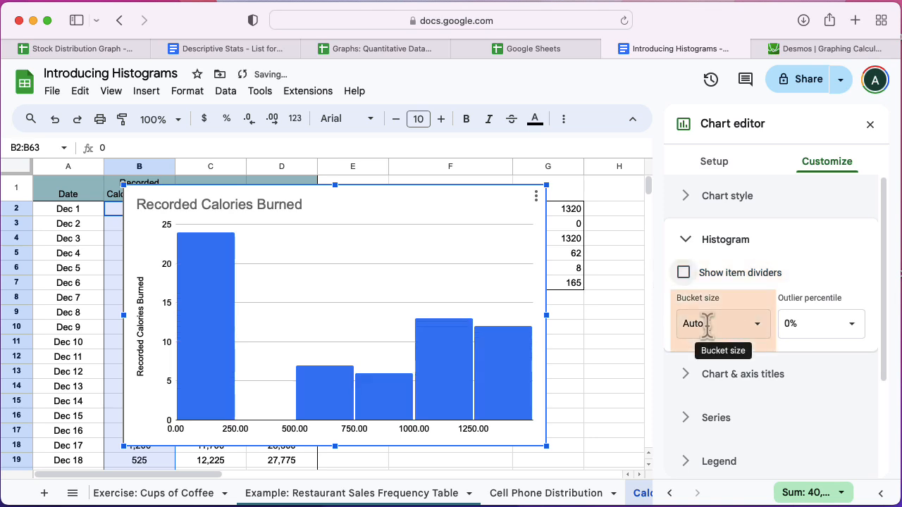
# Step: Set the histogram bucket size to 150
pyautogui.click(707, 324)
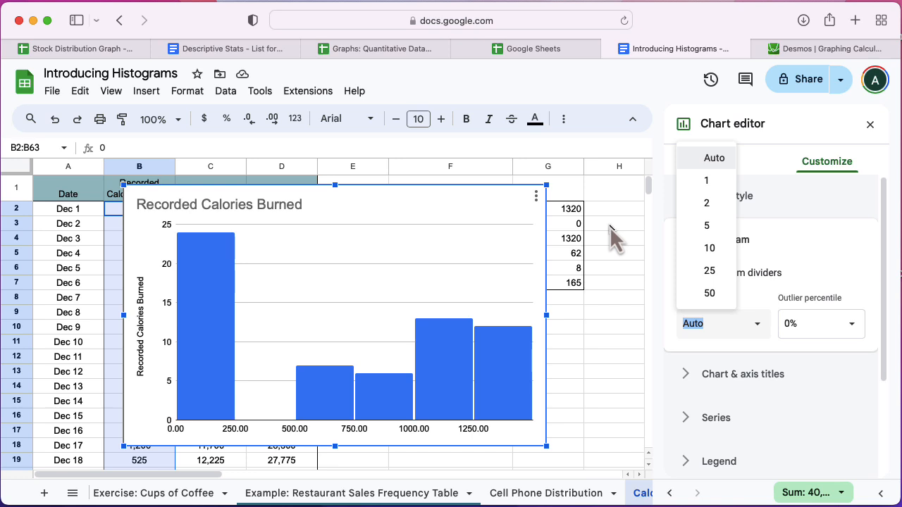
pyautogui.write('150')
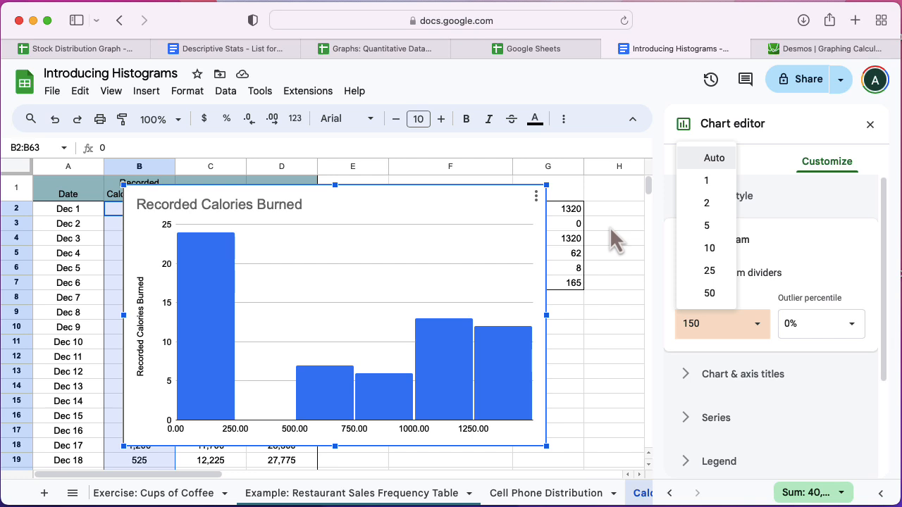
pyautogui.press('Return')
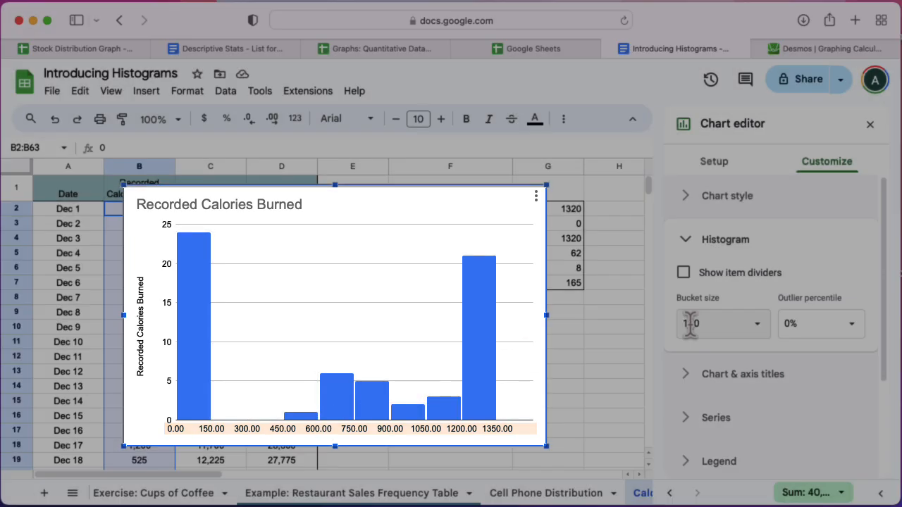
# Step: Change the histogram bucket size to 100
pyautogui.click(686, 323)
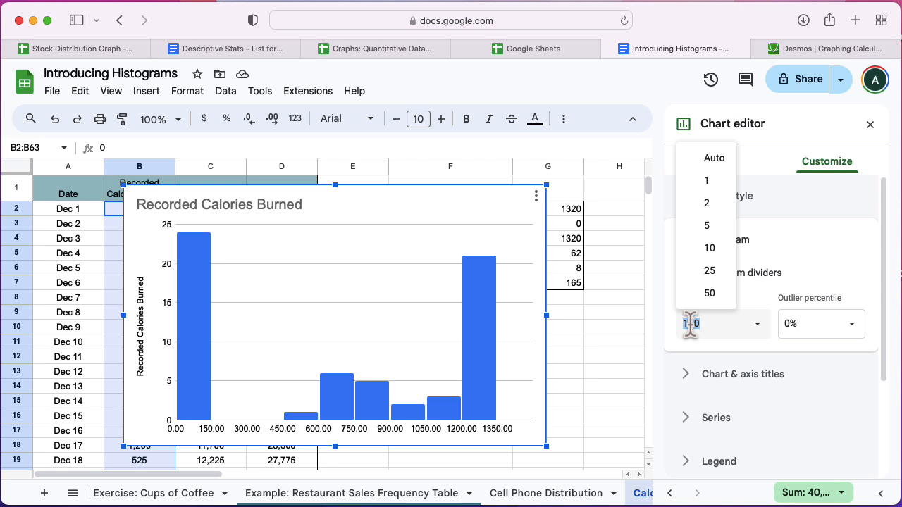
pyautogui.write('100')
pyautogui.press('Return')
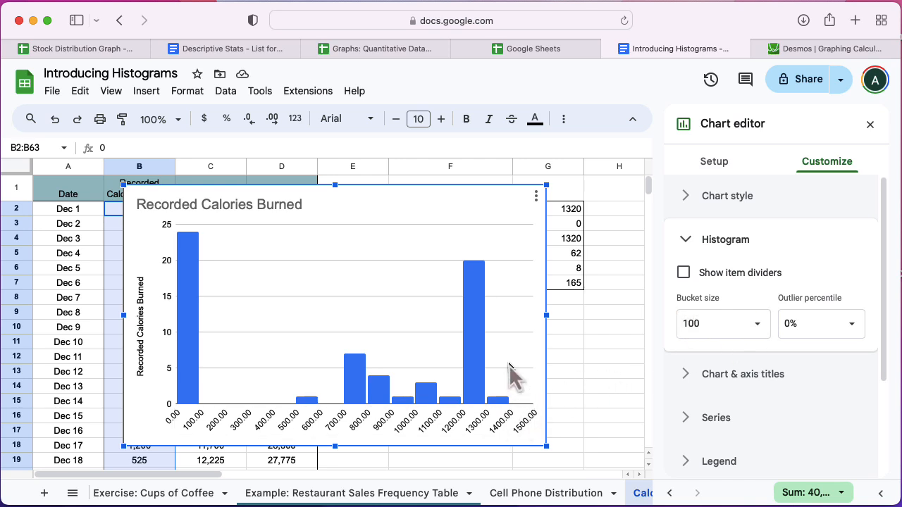
# Step: Set the horizontal axis maximum to 1400
pyautogui.scroll(-3, 718, 402)
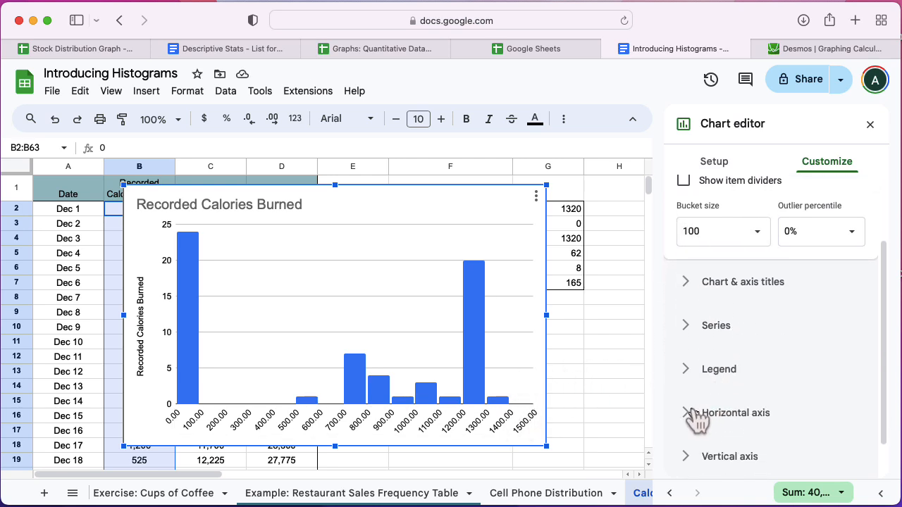
pyautogui.click(701, 414)
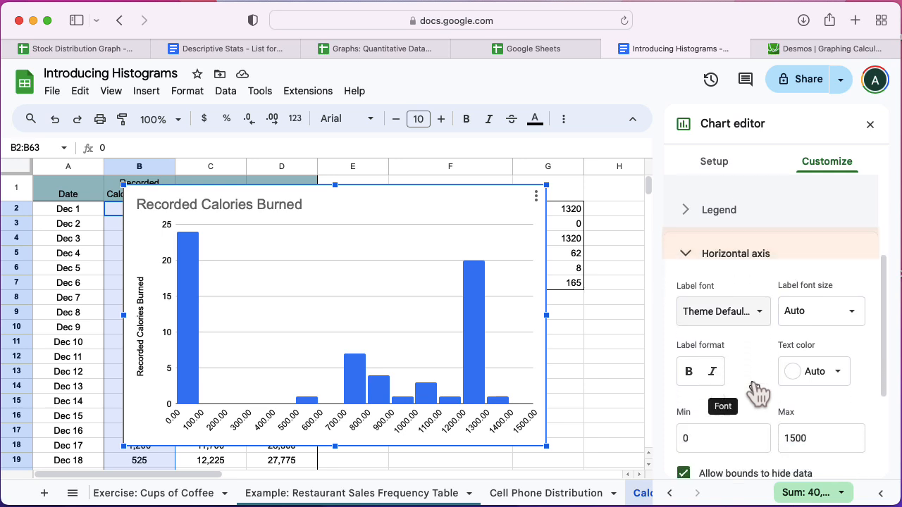
pyautogui.click(798, 429)
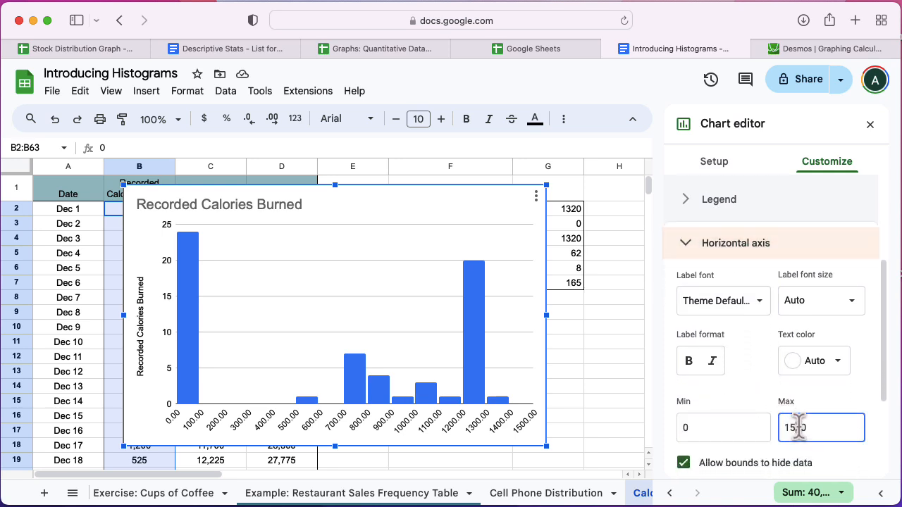
pyautogui.press('BackSpace')
pyautogui.write('4')
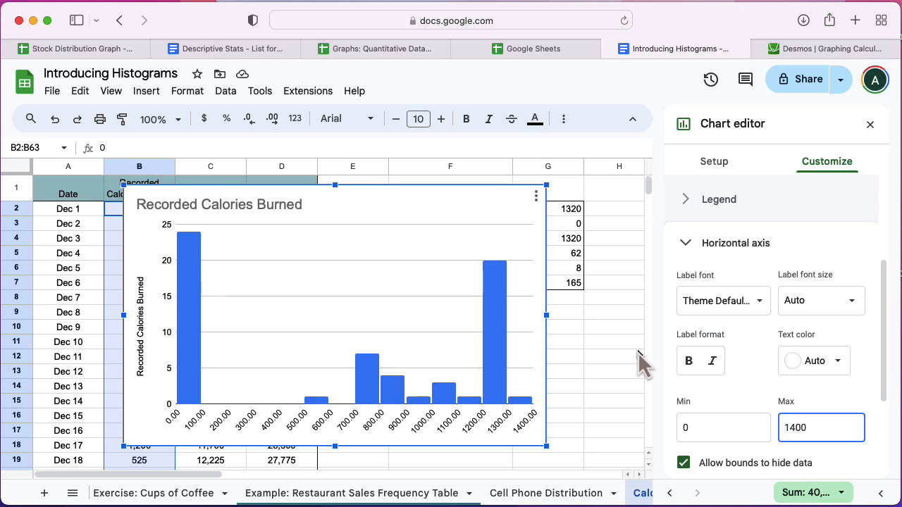
# Step: Switch to the Example: Restaurant Sales Frequency Table sheet and create a filter on the weekly data table
pyautogui.click(341, 494)
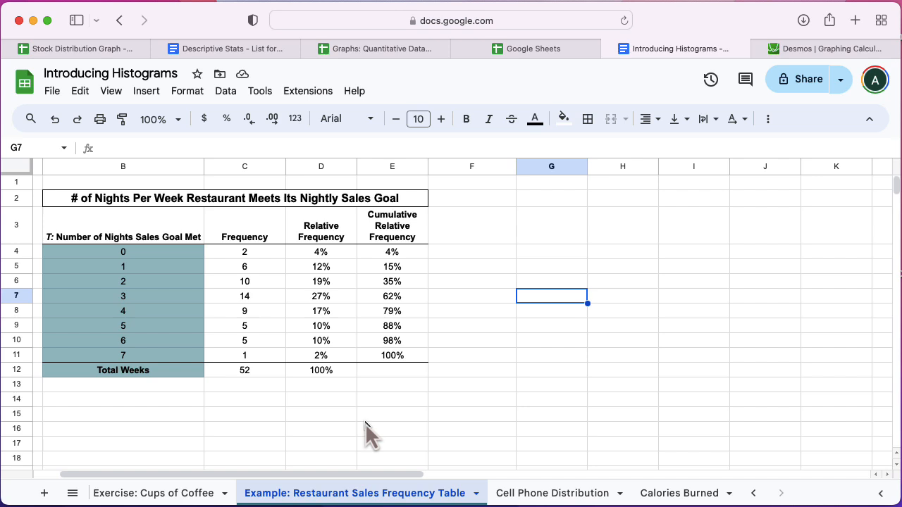
pyautogui.click(248, 256)
pyautogui.click(249, 283)
pyautogui.press('Up')
pyautogui.press('Up')
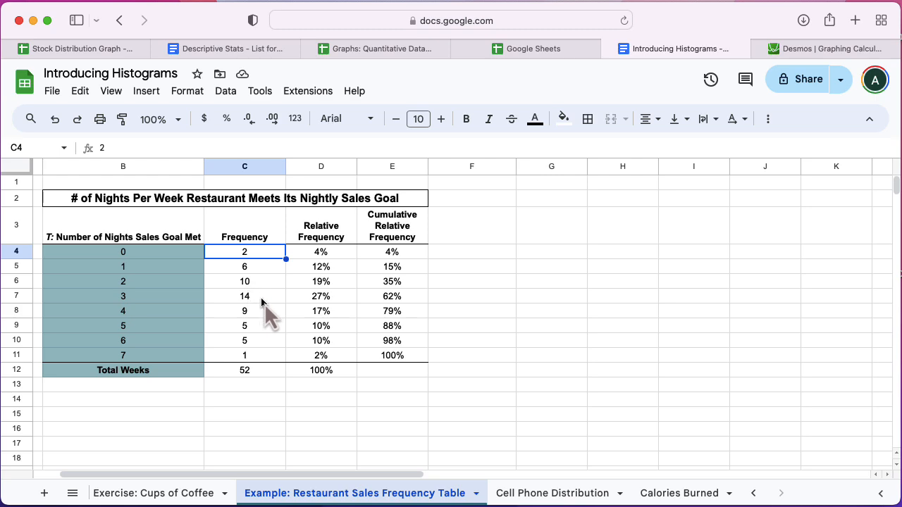
pyautogui.scroll(-15, 295, 367)
pyautogui.hscroll(-1, 295, 367)
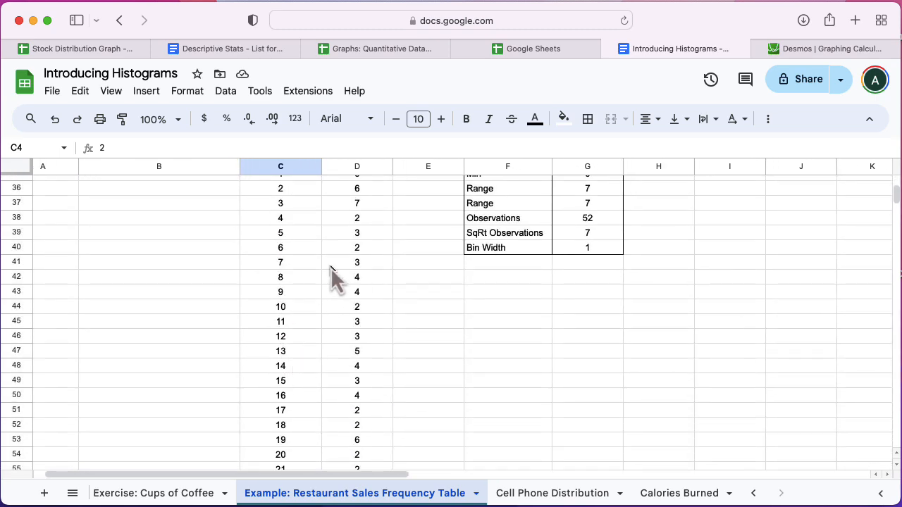
pyautogui.click(341, 250)
pyautogui.rightClick(361, 324)
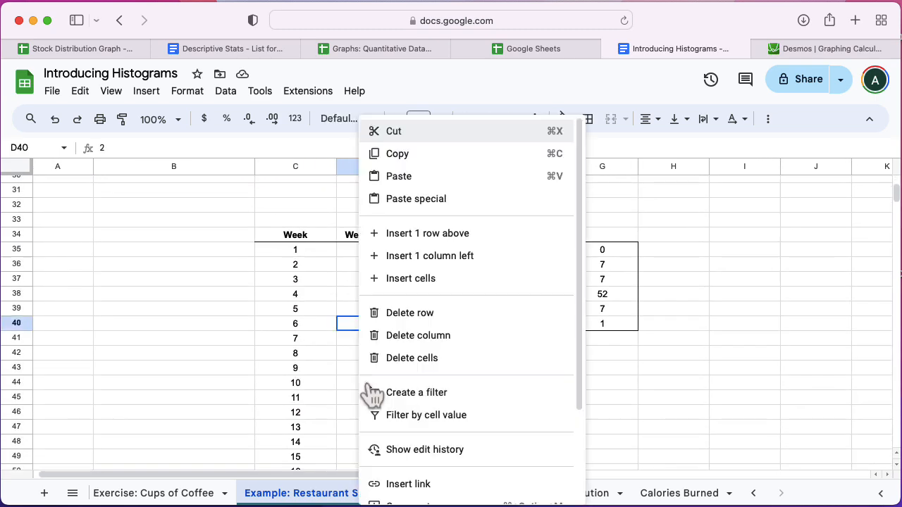
pyautogui.click(368, 390)
pyautogui.click(334, 367)
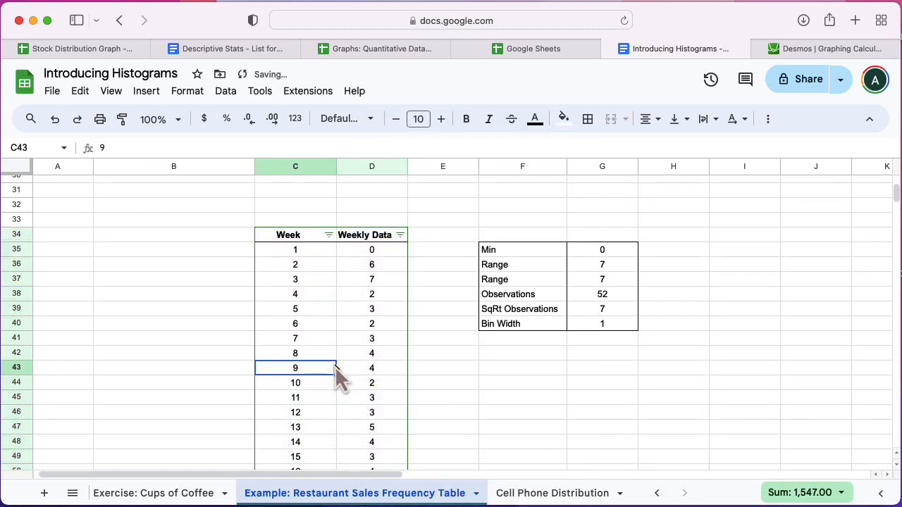
pyautogui.click(422, 398)
pyautogui.scroll(15, 424, 338)
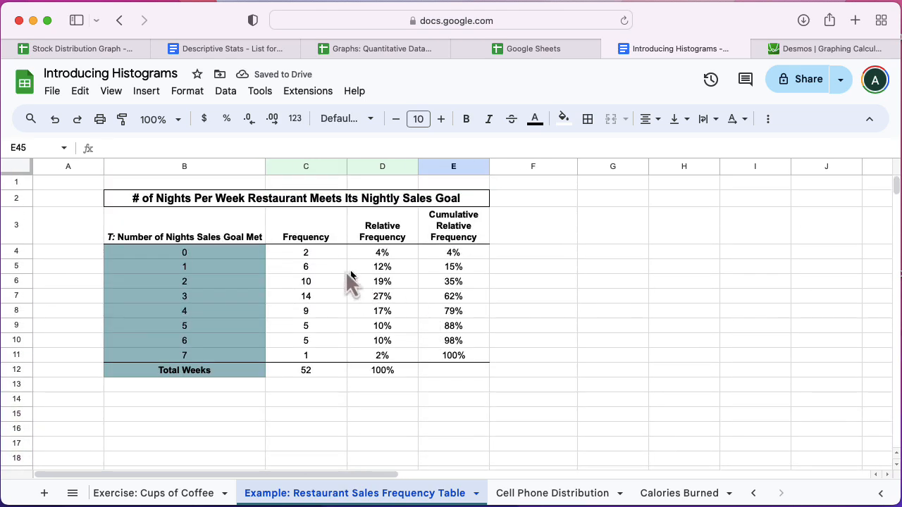
# Step: Select B4:B11, D4:D11 and E4:E11 together and insert a chart from the frequency table
pyautogui.click(296, 256)
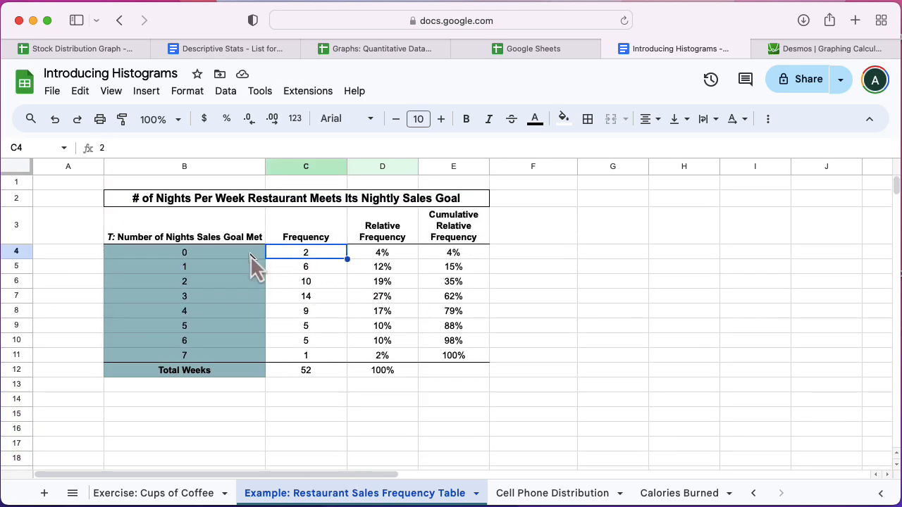
pyautogui.moveTo(250, 255); pyautogui.dragTo(259, 352)
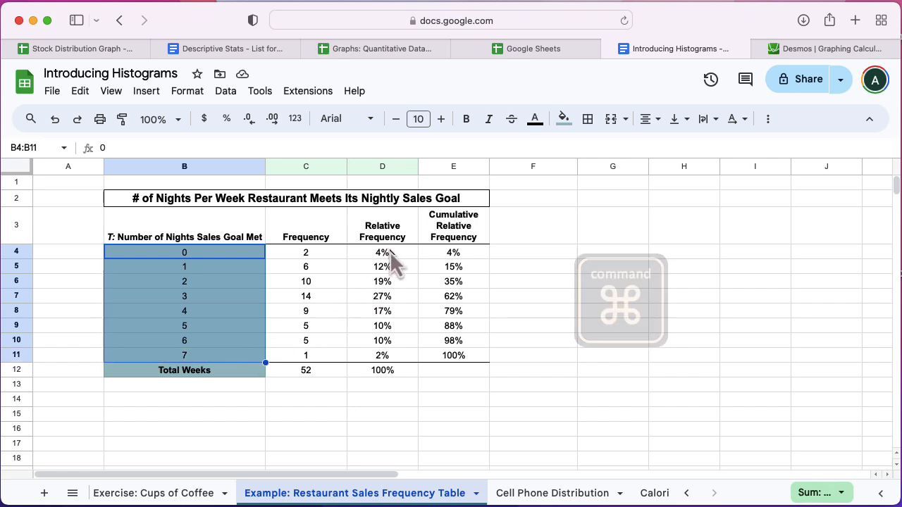
pyautogui.moveTo(390, 252); pyautogui.dragTo(390, 359)
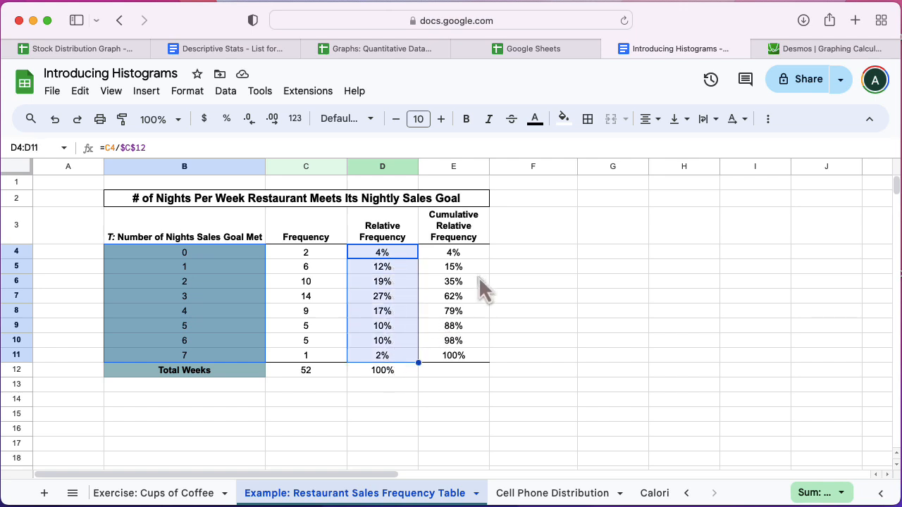
pyautogui.moveTo(468, 253); pyautogui.dragTo(467, 356)
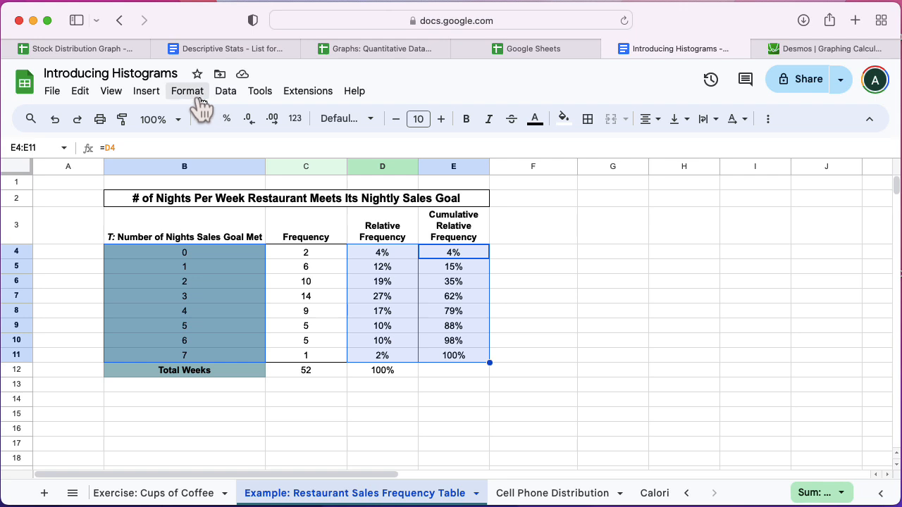
pyautogui.click(146, 91)
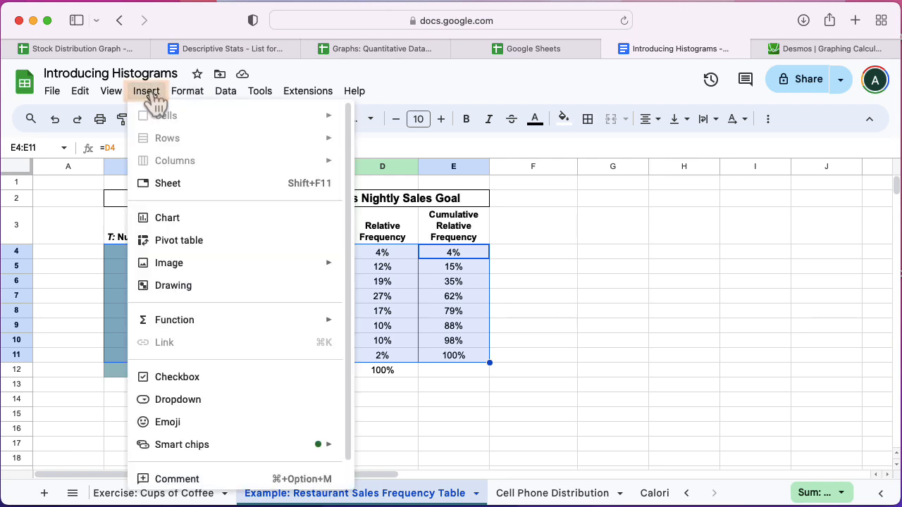
pyautogui.click(194, 220)
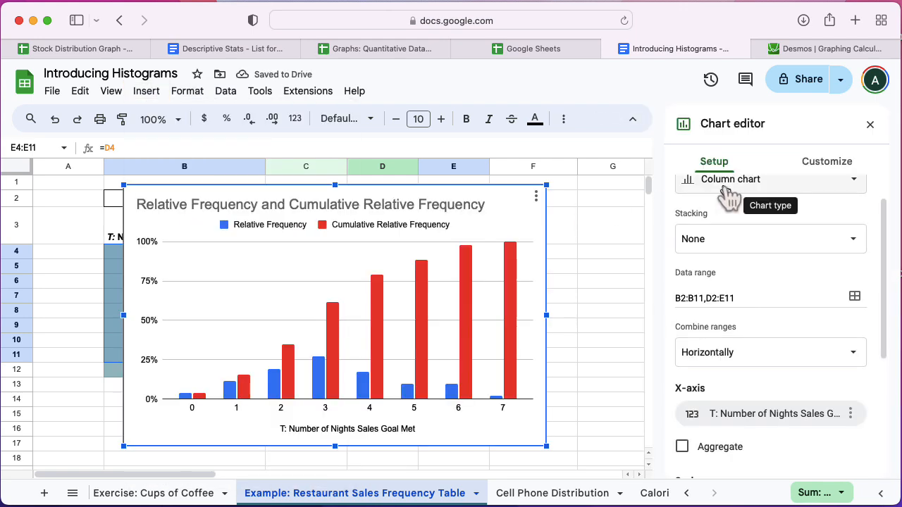
# Step: Change the chart type to a combo chart
pyautogui.click(730, 198)
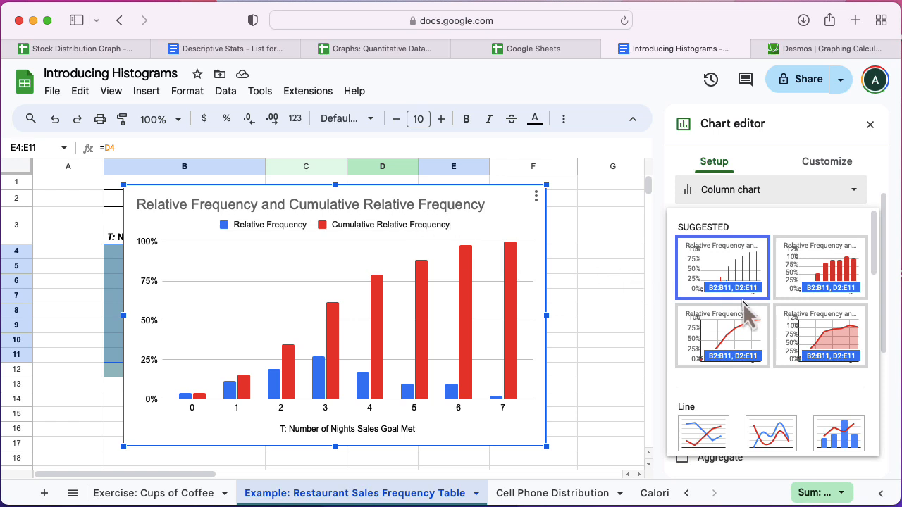
pyautogui.scroll(-2, 783, 346)
pyautogui.scroll(-3, 784, 345)
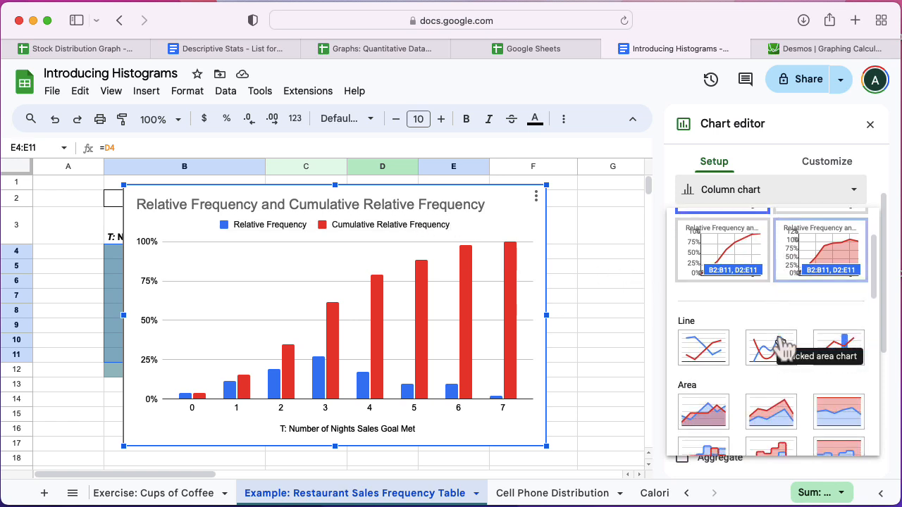
pyautogui.click(837, 356)
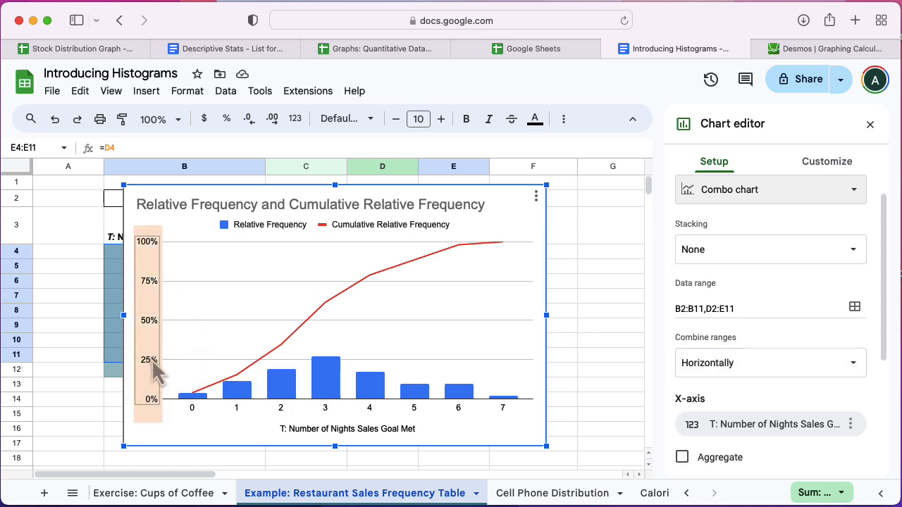
# Step: Move the chart beside the frequency table so it no longer covers the data columns
pyautogui.moveTo(514, 226); pyautogui.dragTo(586, 351)
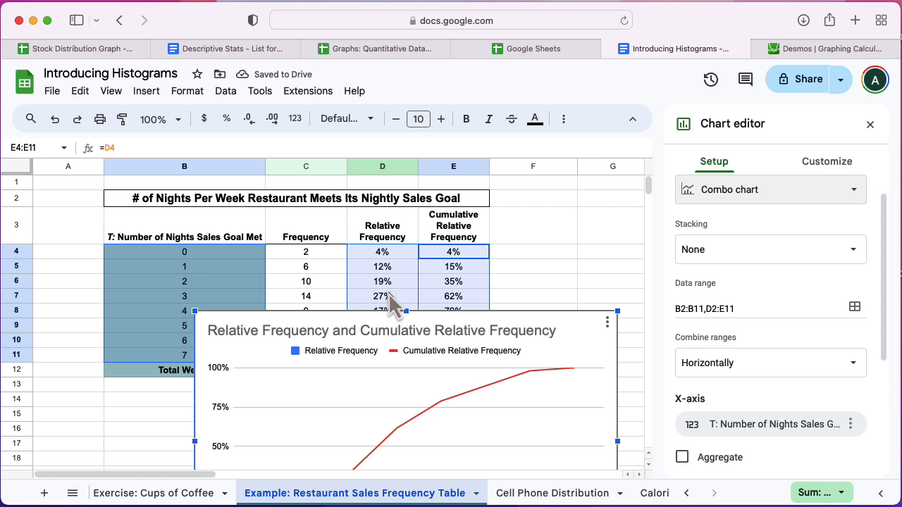
pyautogui.moveTo(590, 334); pyautogui.dragTo(604, 199)
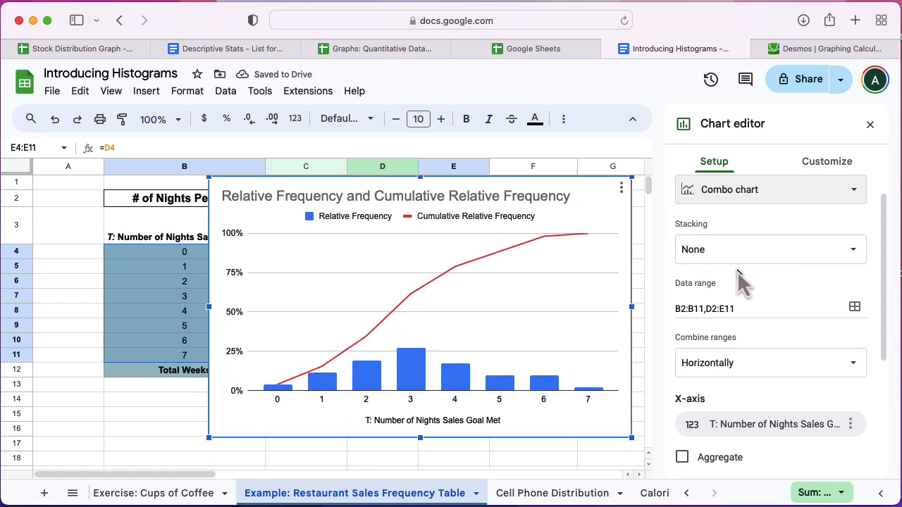
# Step: Plot the Cumulative Relative Frequency series on the right axis
pyautogui.scroll(-3, 737, 272)
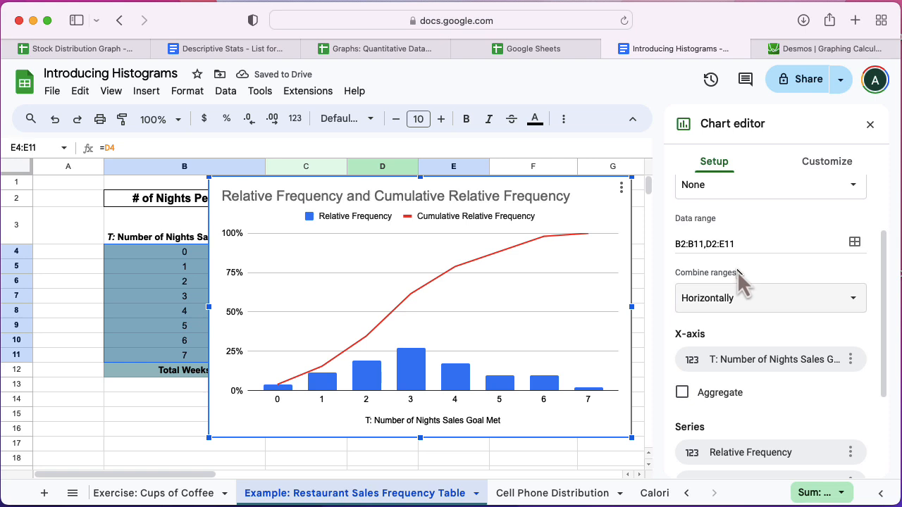
pyautogui.scroll(3, 737, 271)
pyautogui.click(821, 169)
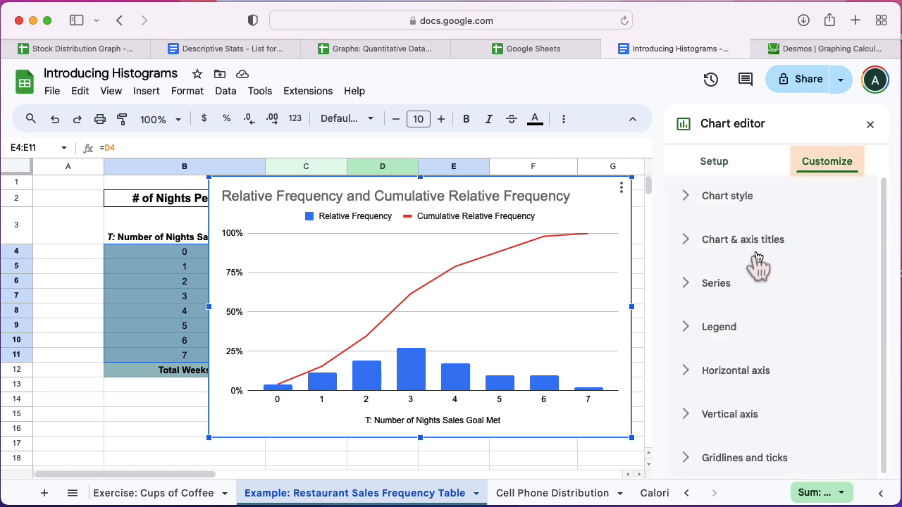
pyautogui.click(717, 284)
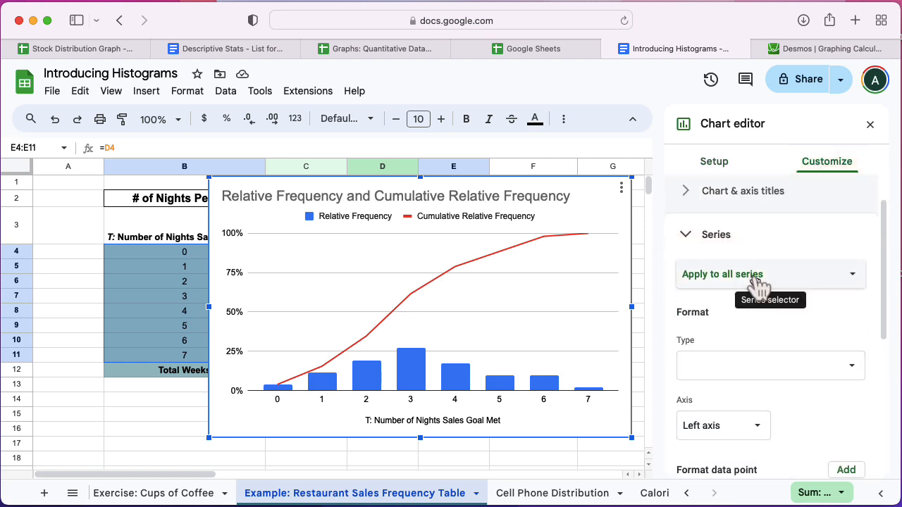
pyautogui.click(754, 283)
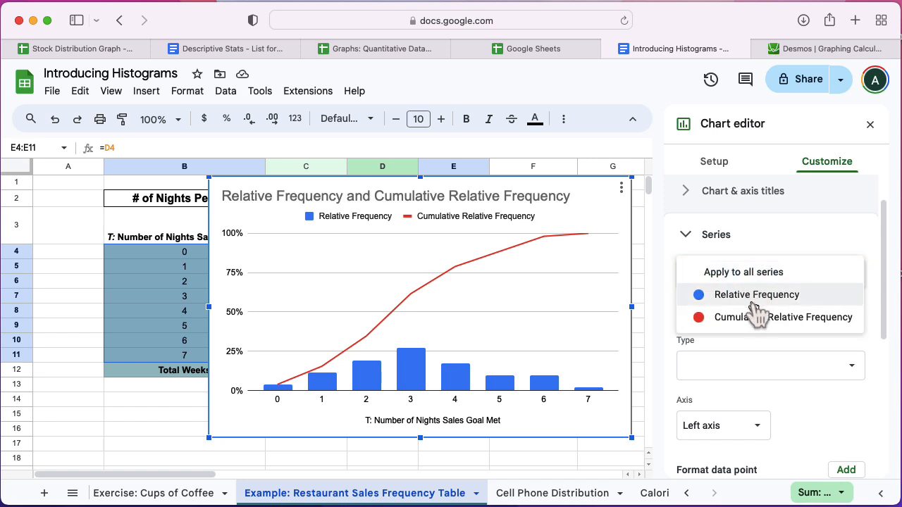
pyautogui.click(753, 321)
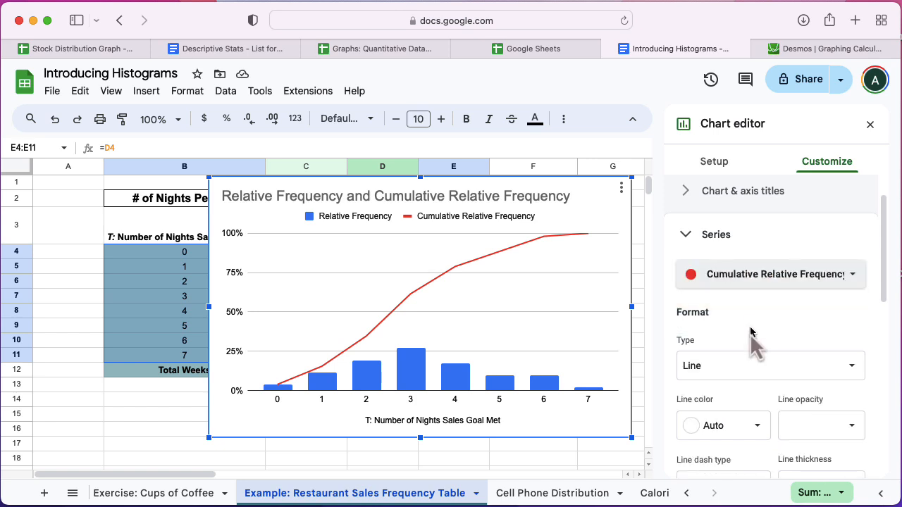
pyautogui.scroll(-2, 750, 346)
pyautogui.scroll(-4, 749, 346)
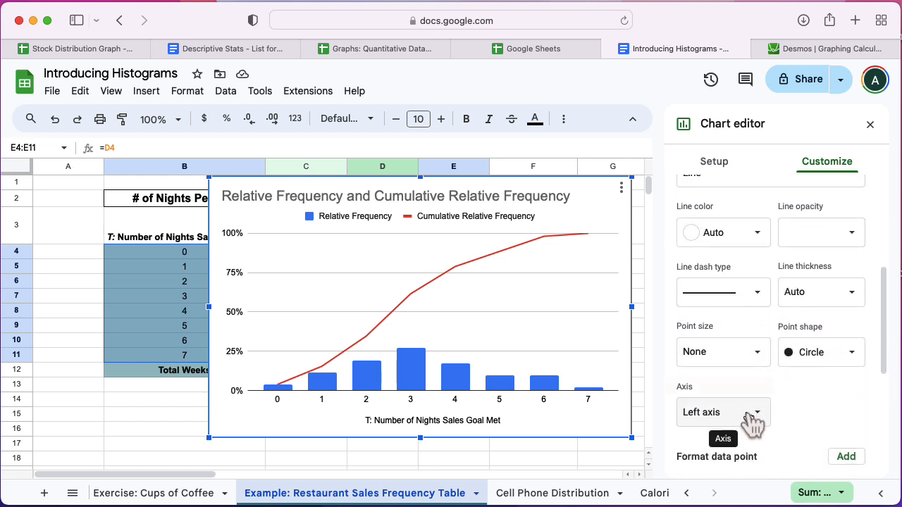
pyautogui.click(749, 416)
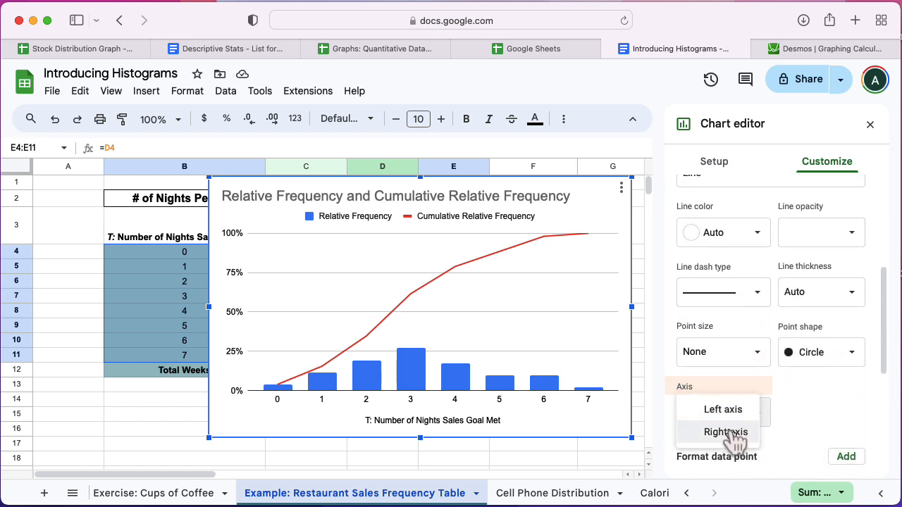
pyautogui.click(731, 432)
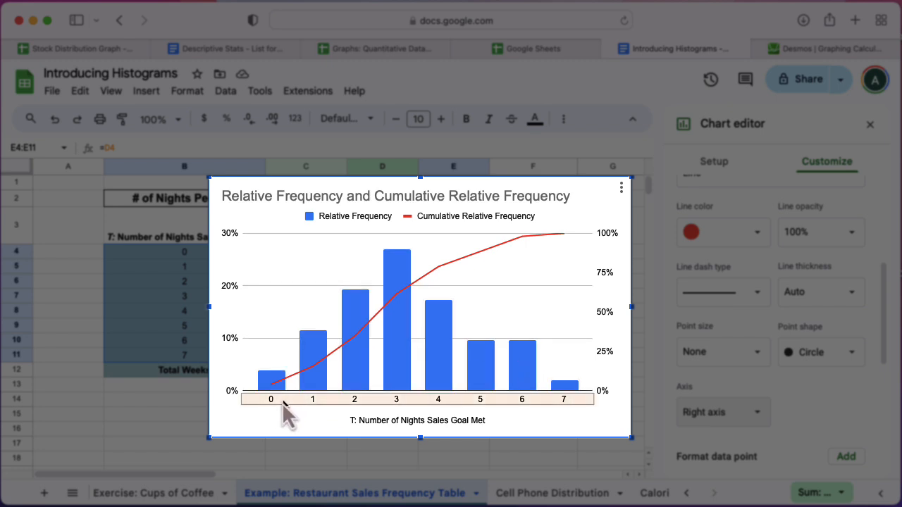
pyautogui.click(319, 399)
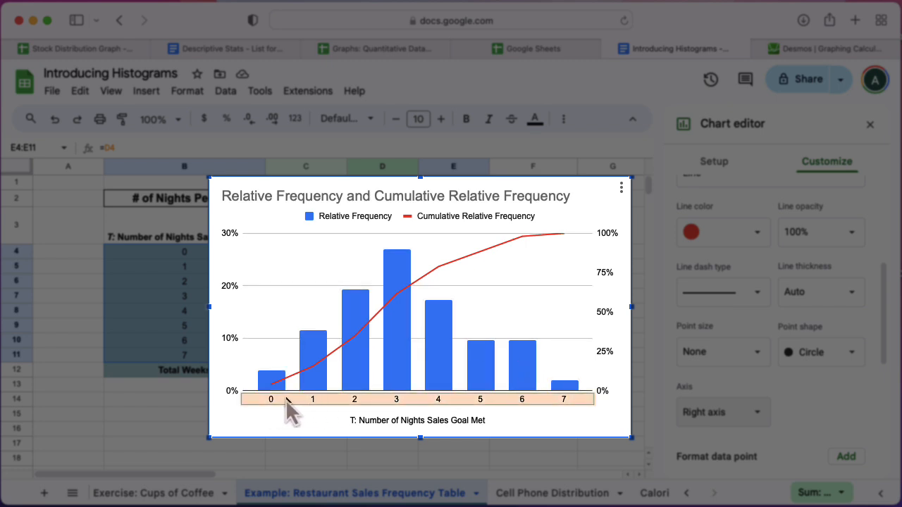